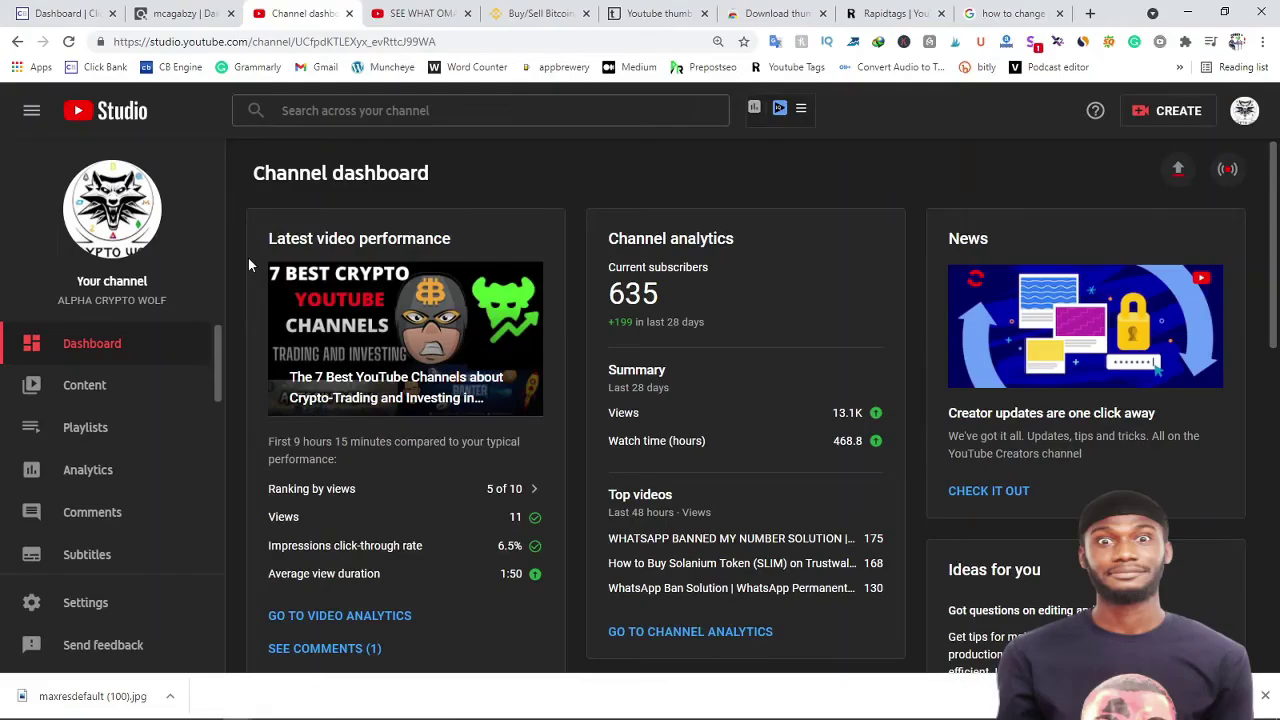
- Go to the channel's public YouTube page through 'Your channel' in the account avatar menu
click(1245, 112)
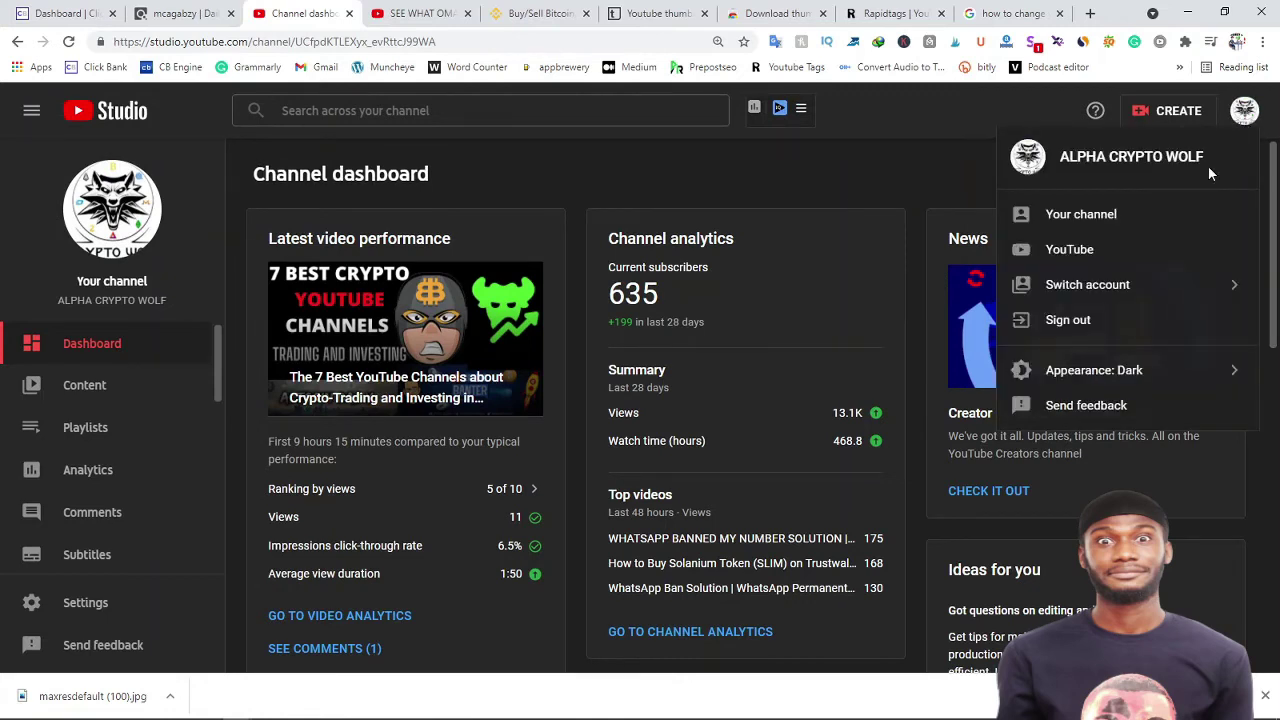
click(1095, 224)
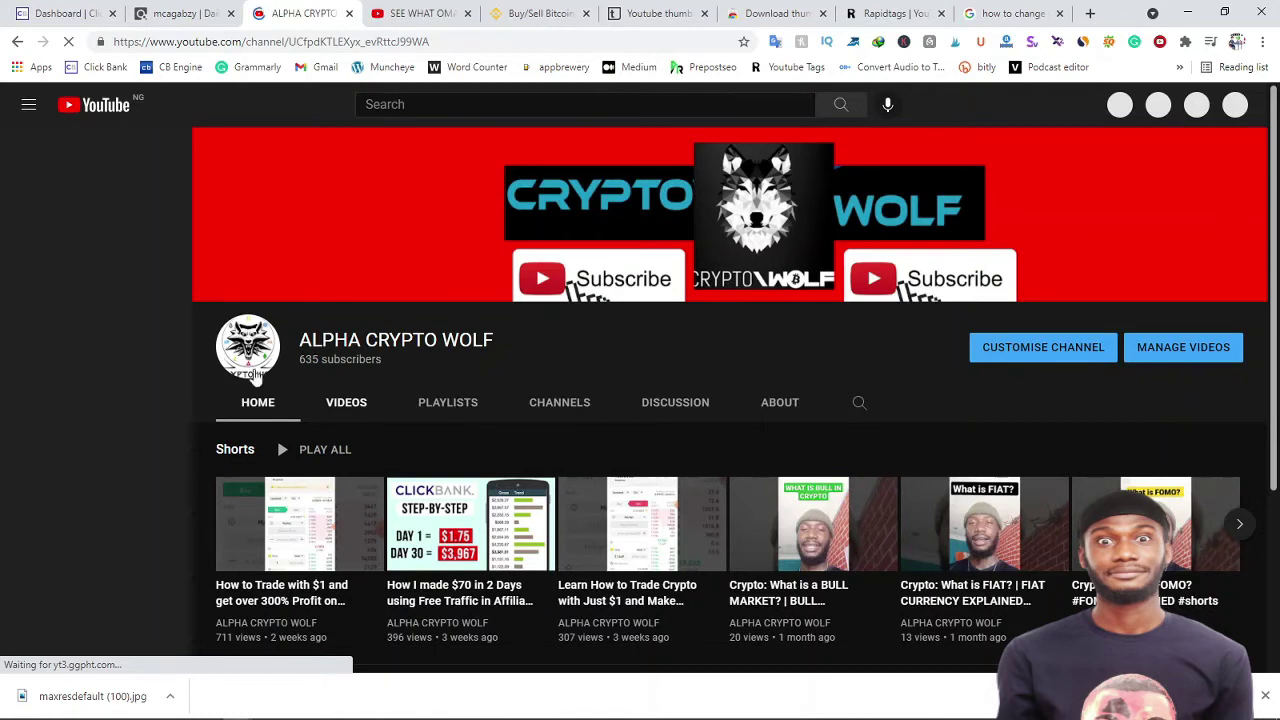
- Open the channel's VIDEOS tab and scroll through the uploads grid, then return to the top
scroll(325, 395, down, 1)
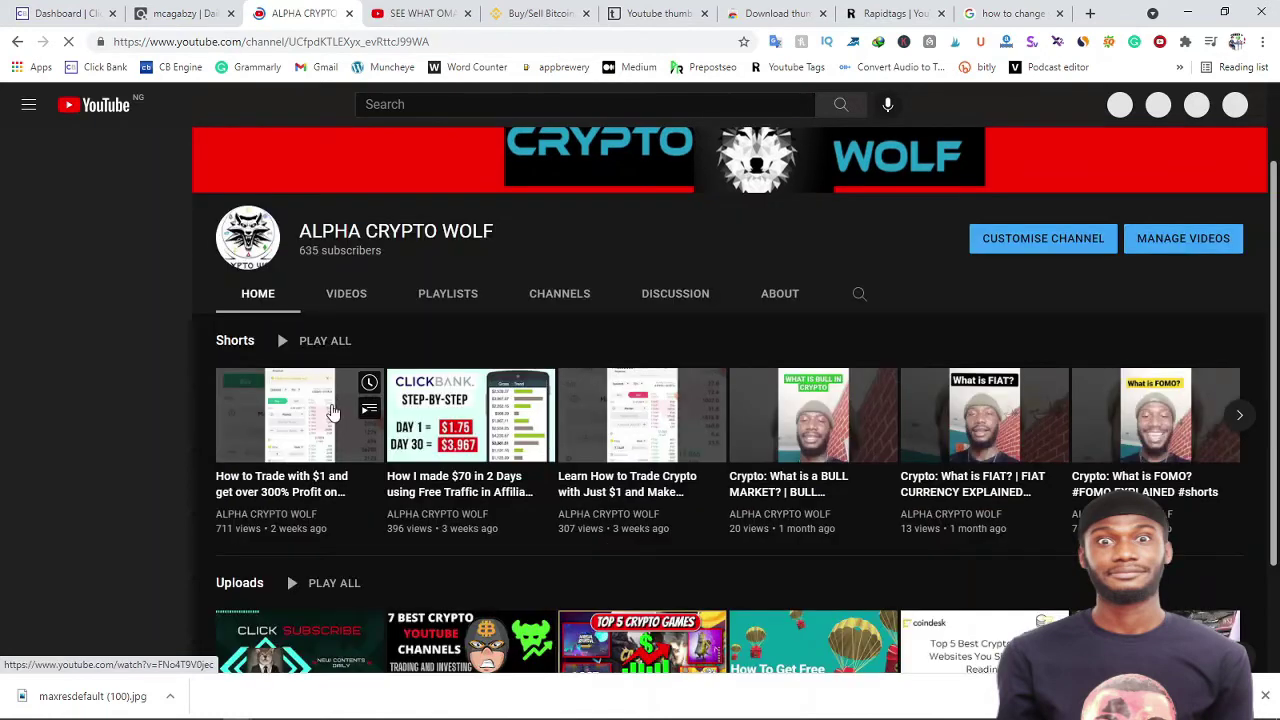
click(347, 297)
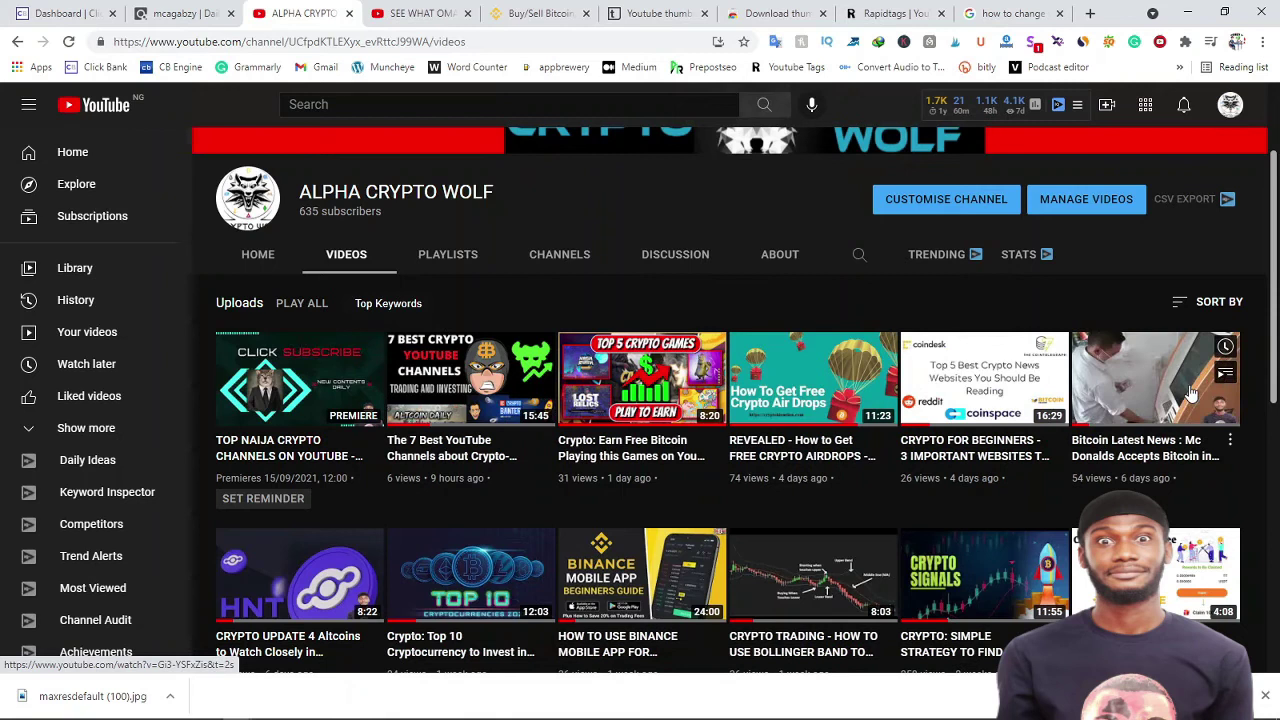
scroll(1045, 405, up, 2)
scroll(1045, 405, down, 3)
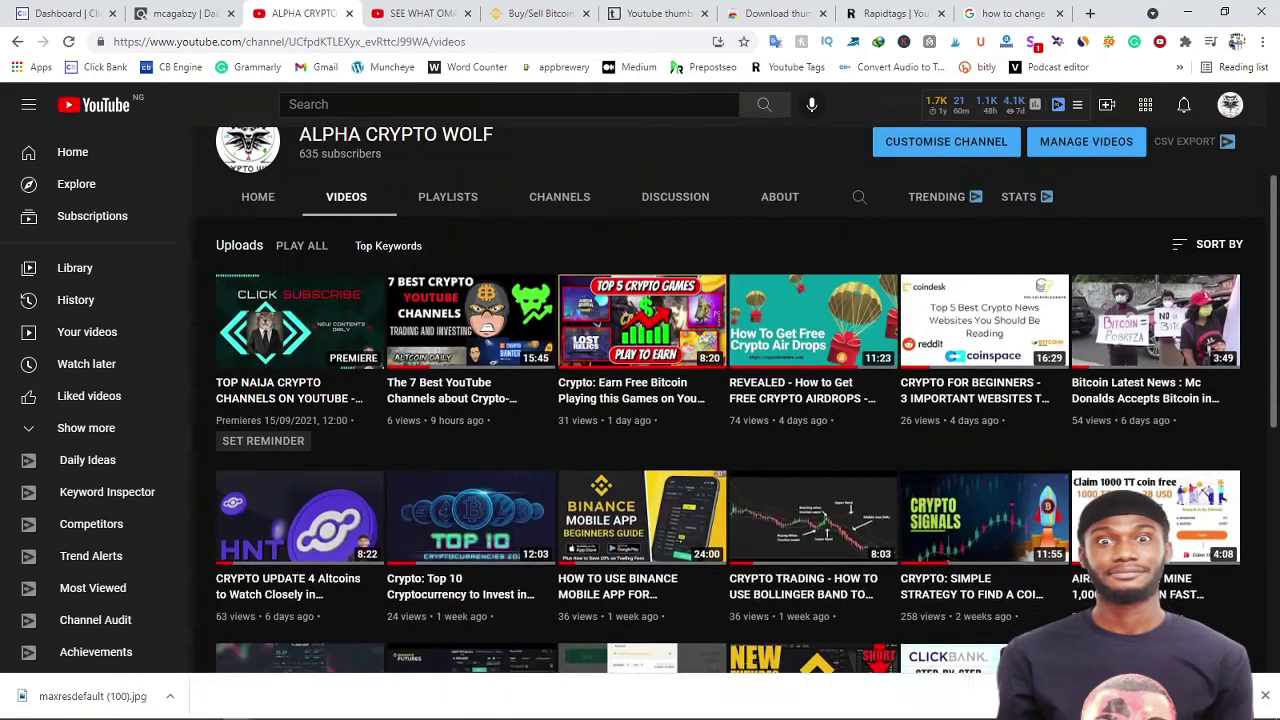
scroll(1150, 400, down, 1)
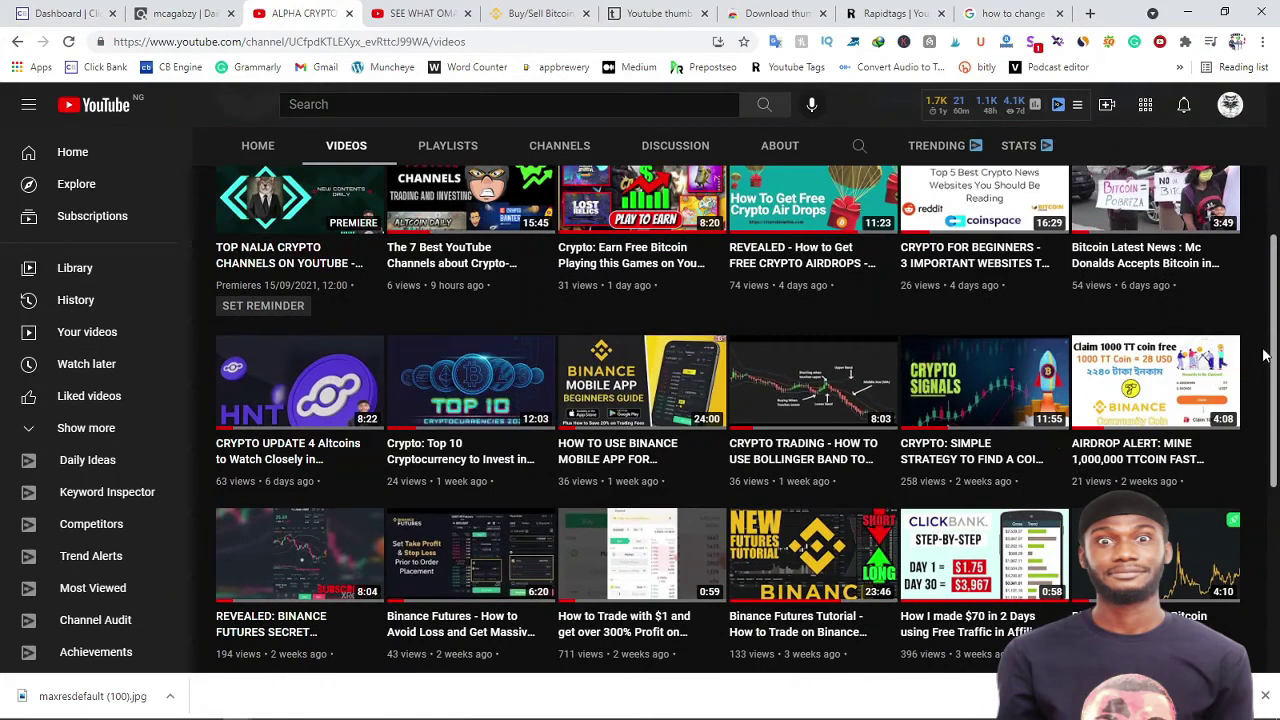
scroll(1268, 360, down, 1)
scroll(747, 419, down, 4)
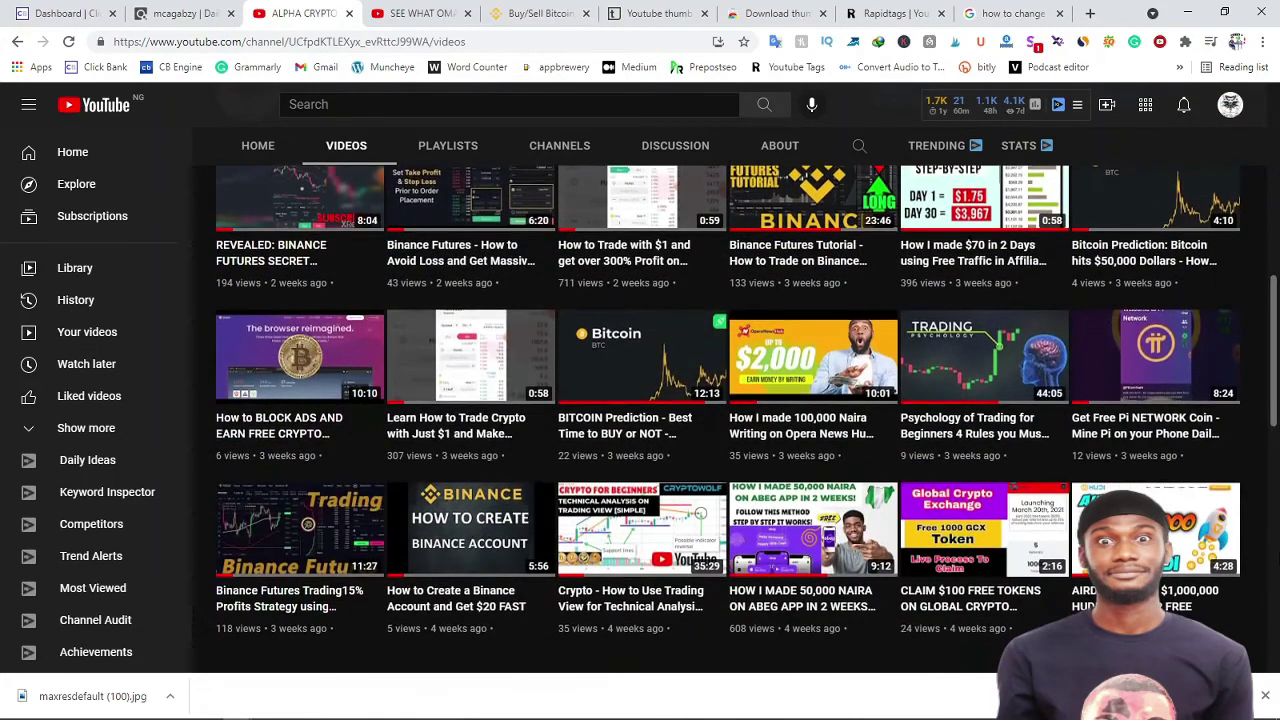
scroll(747, 419, down, 1)
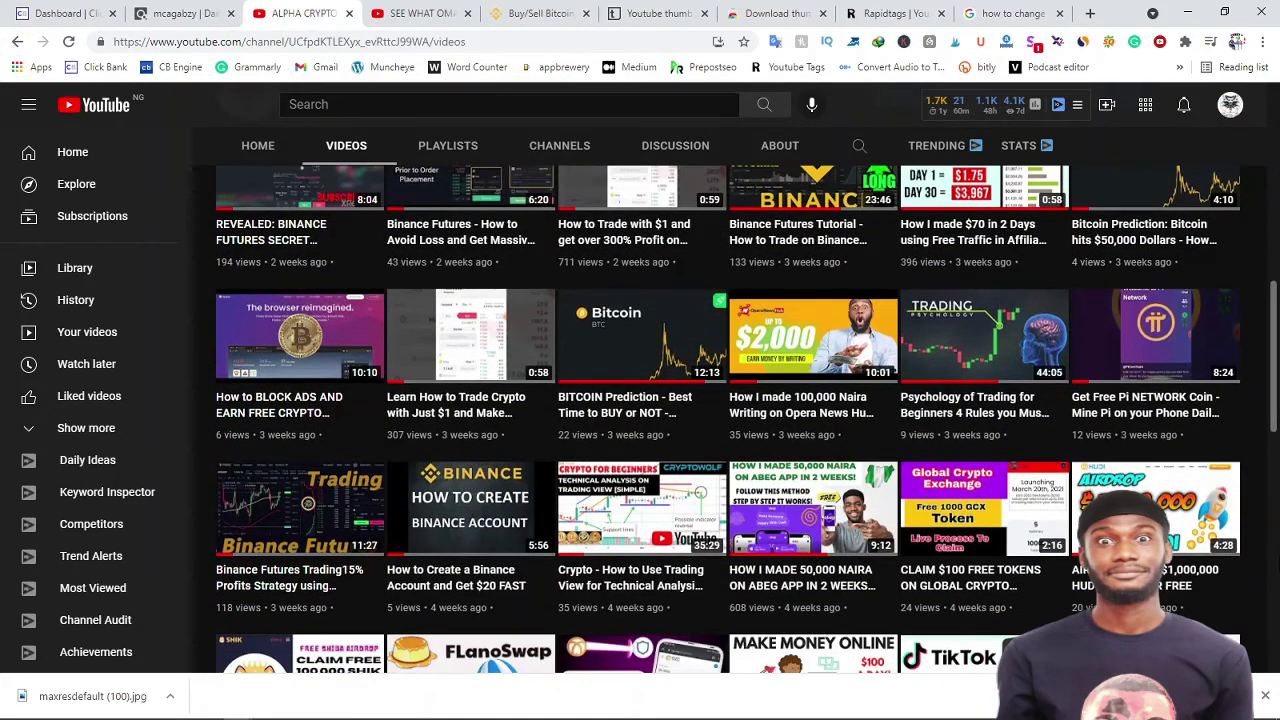
scroll(1276, 497, up, 4)
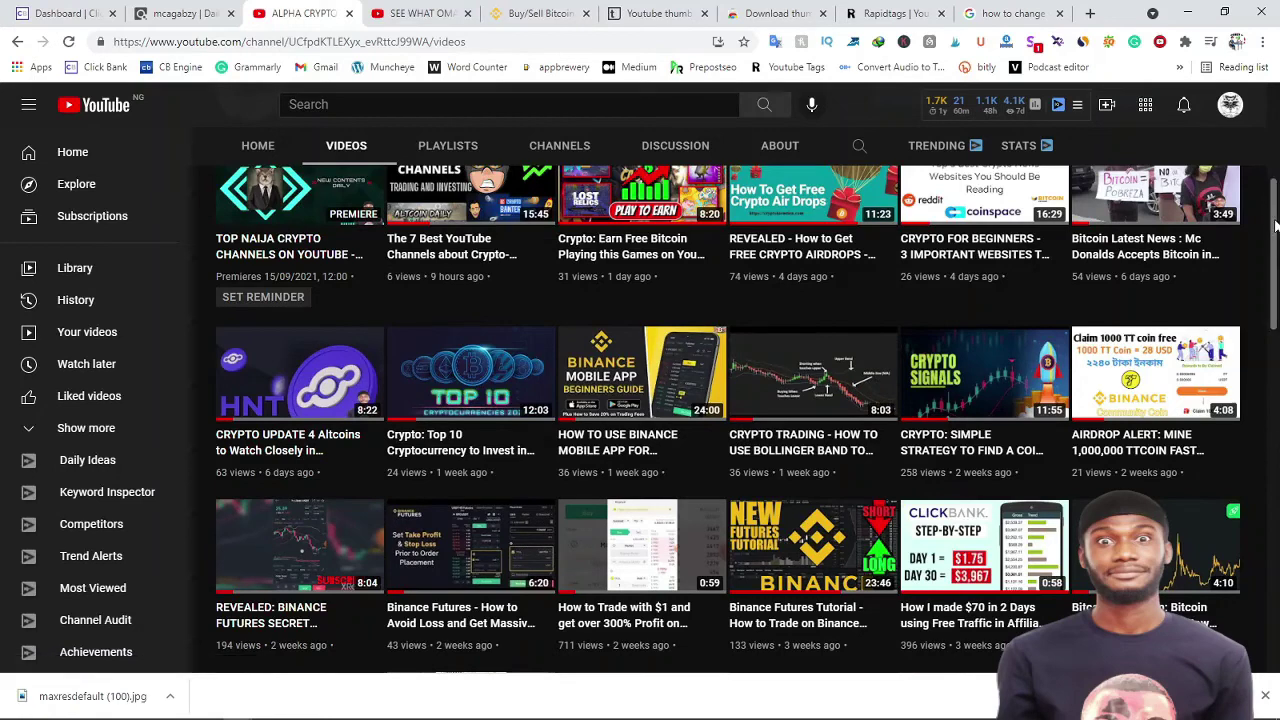
scroll(540, 427, up, 5)
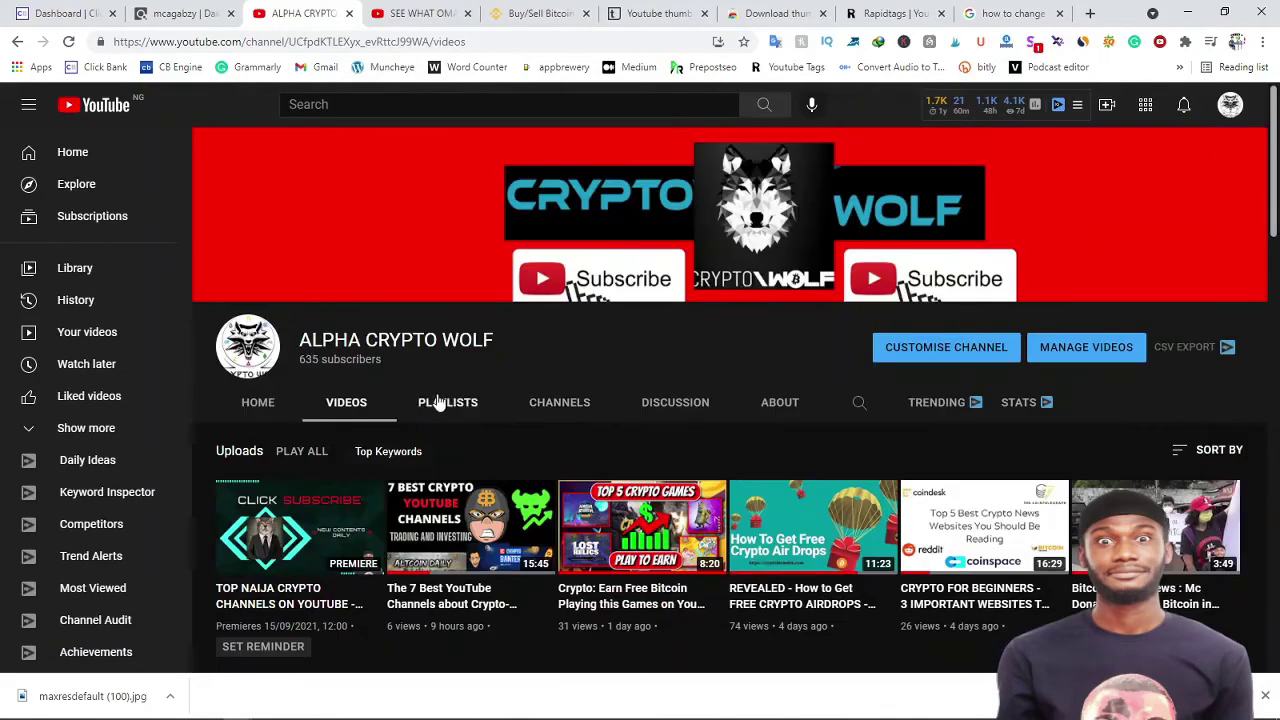
- Open the PLAYLISTS tab to list the four playlists, including Crypto for Beginners Series and Crypto Class
click(442, 402)
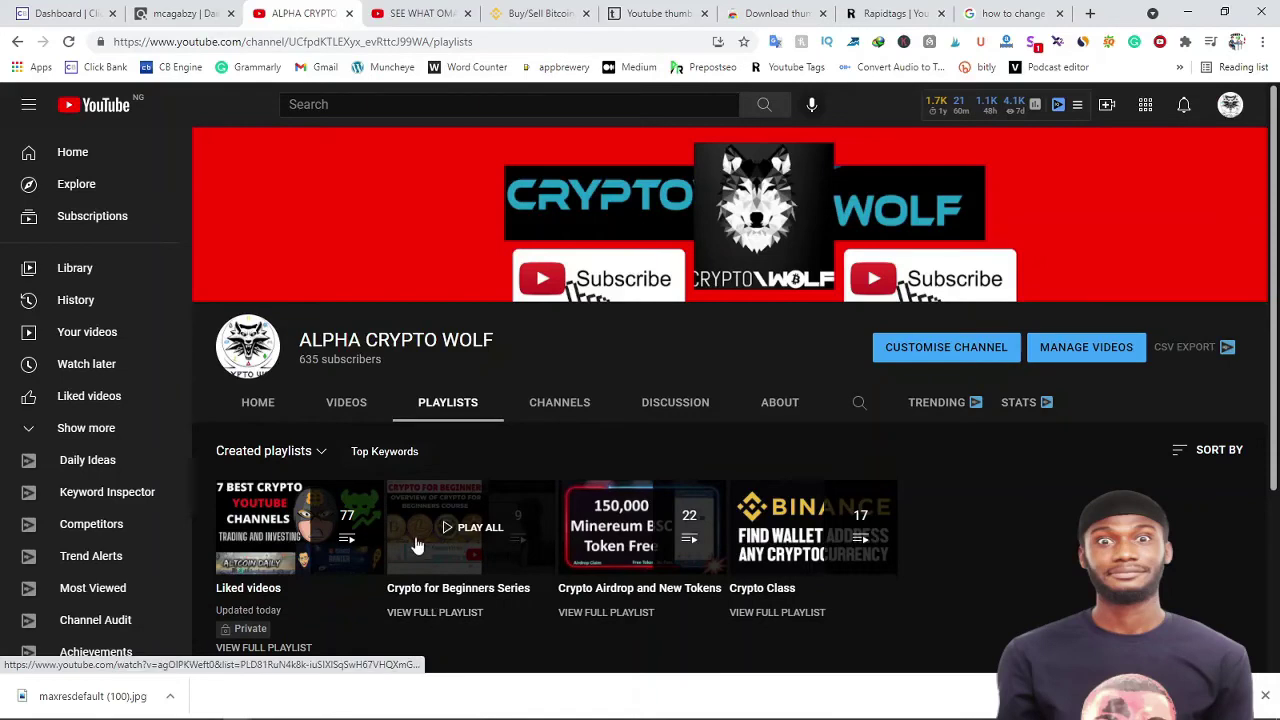
scroll(700, 400, down, 2)
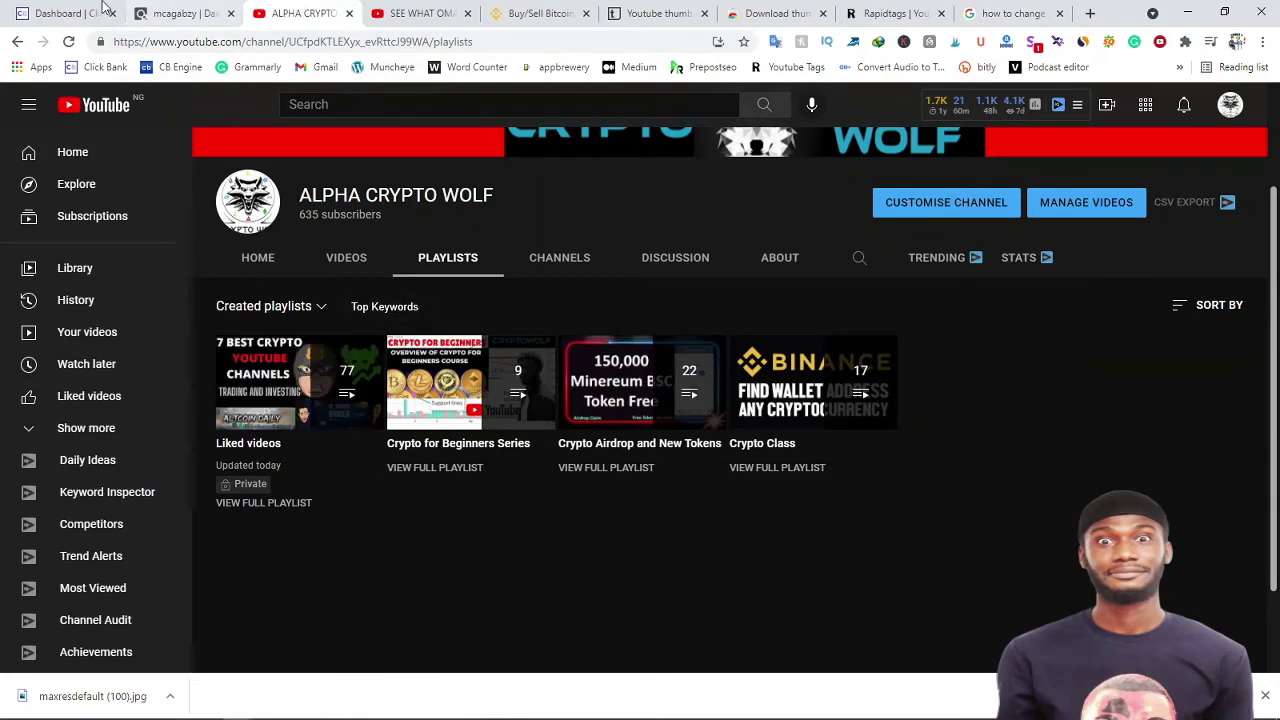
- Switch to the Binance browser tab and reveal the Downloads menu with its iOS/Android QR code
click(505, 13)
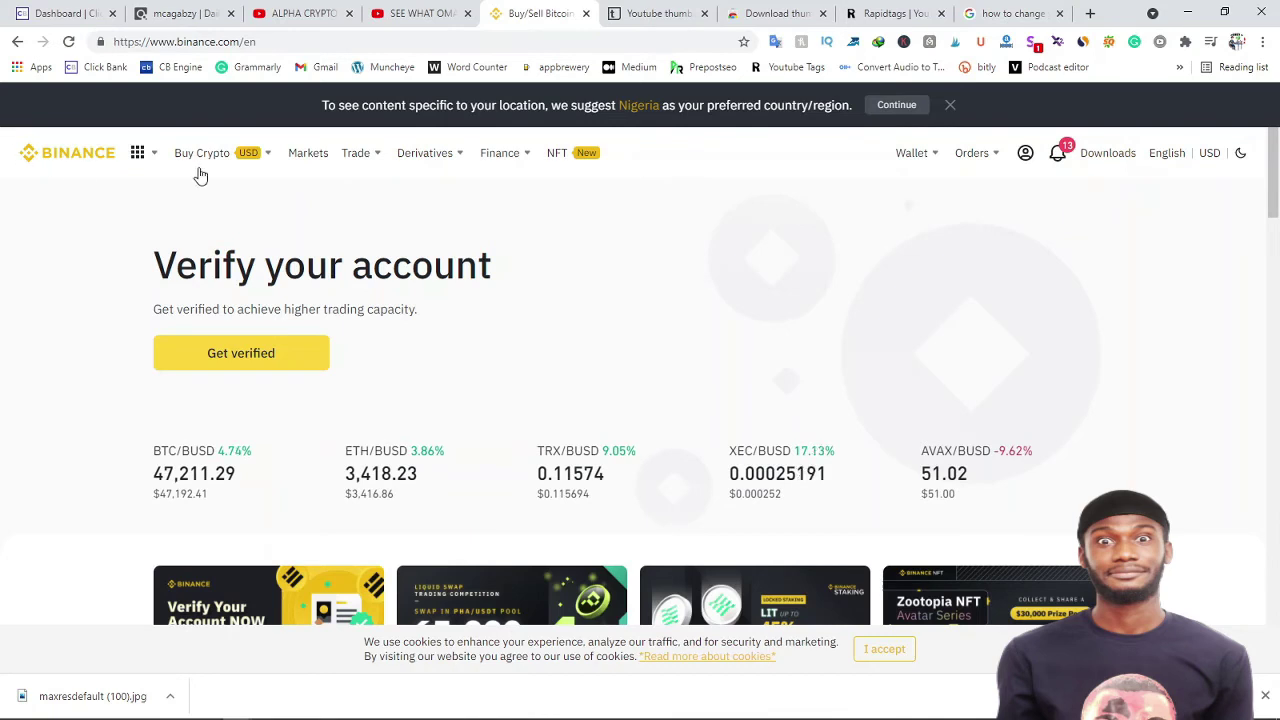
mouse_move(1108, 144)
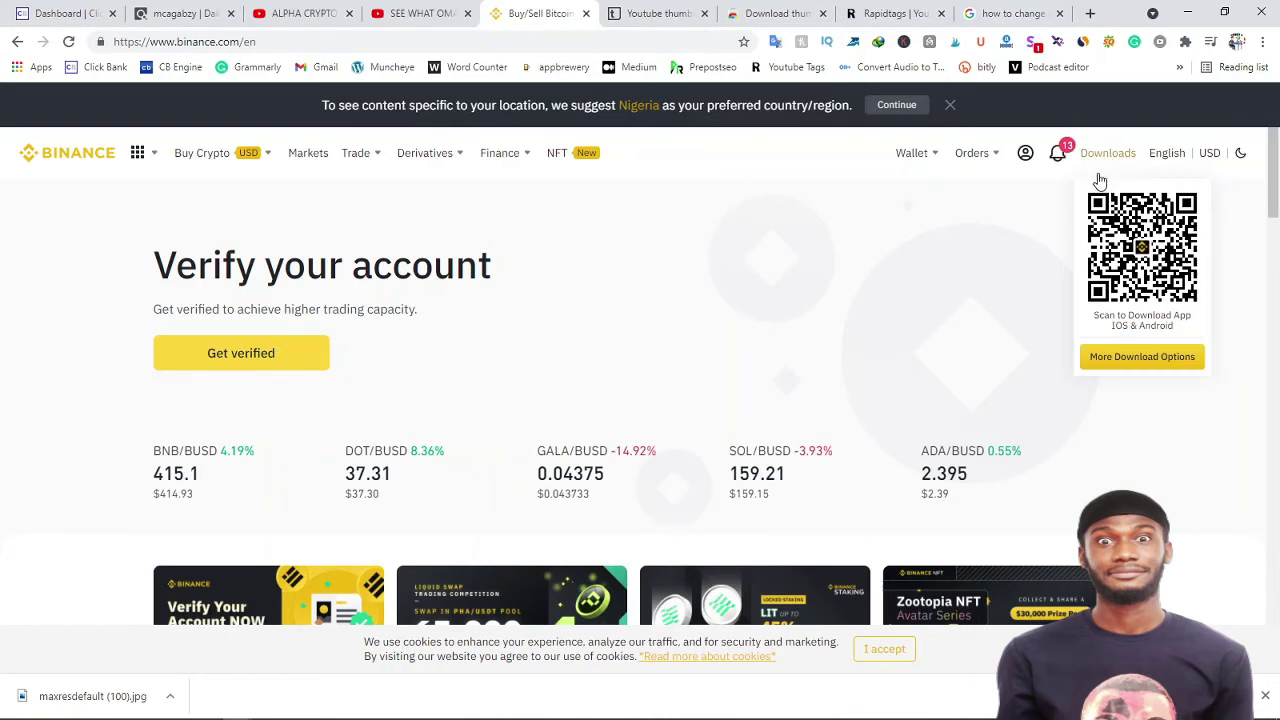
- From binance.com/en/download, download the Windows installer binance-setup.exe (79.99 MB)
click(1145, 358)
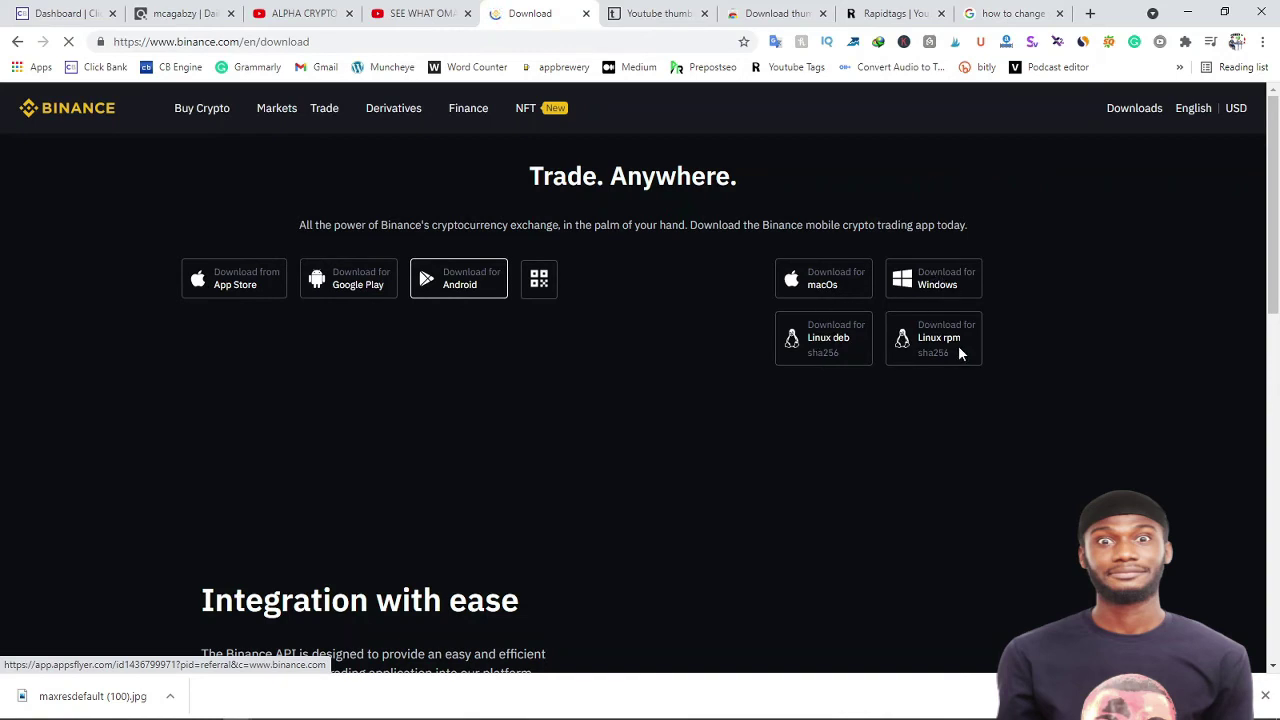
click(815, 294)
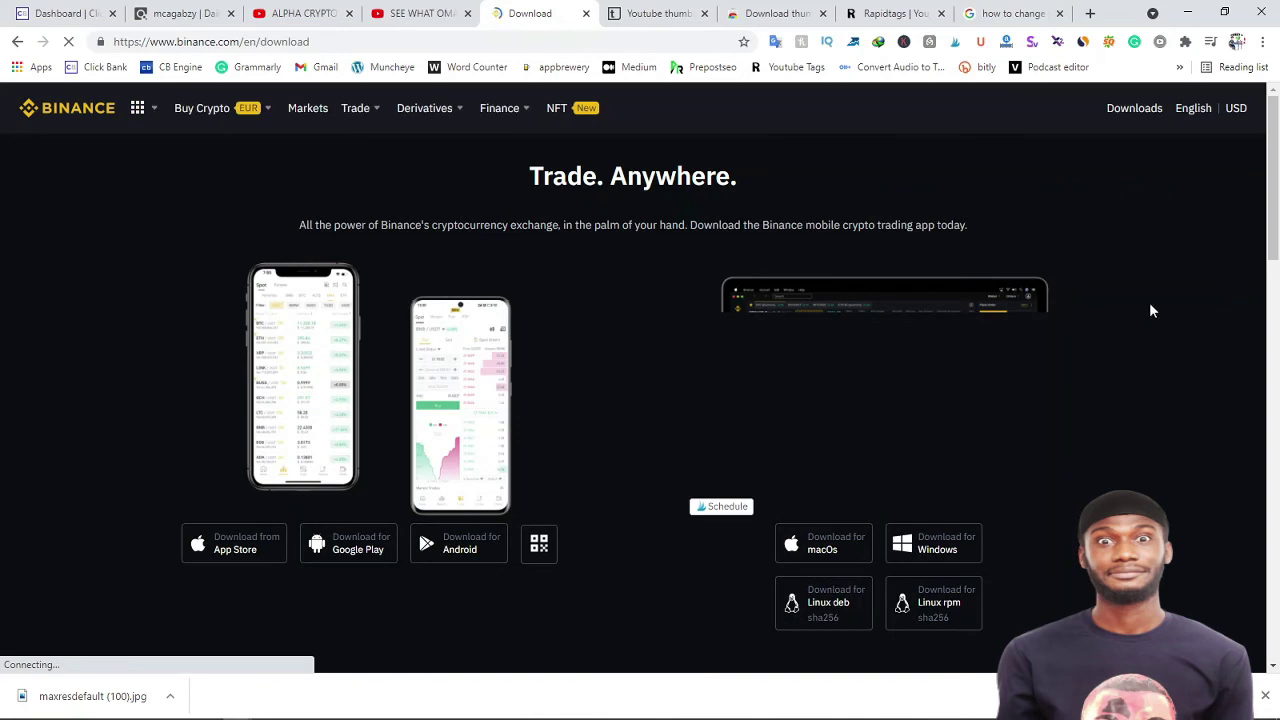
scroll(1274, 290, down, 1)
scroll(1274, 290, down, 2)
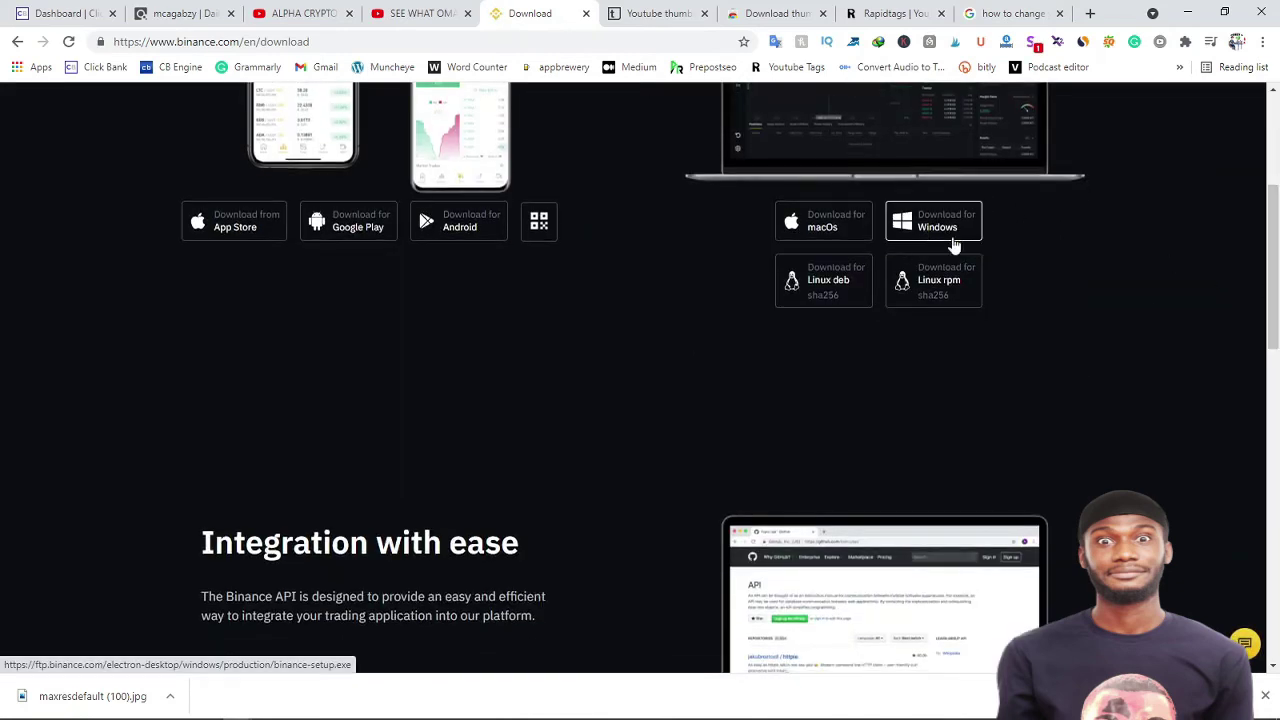
scroll(1278, 324, up, 1)
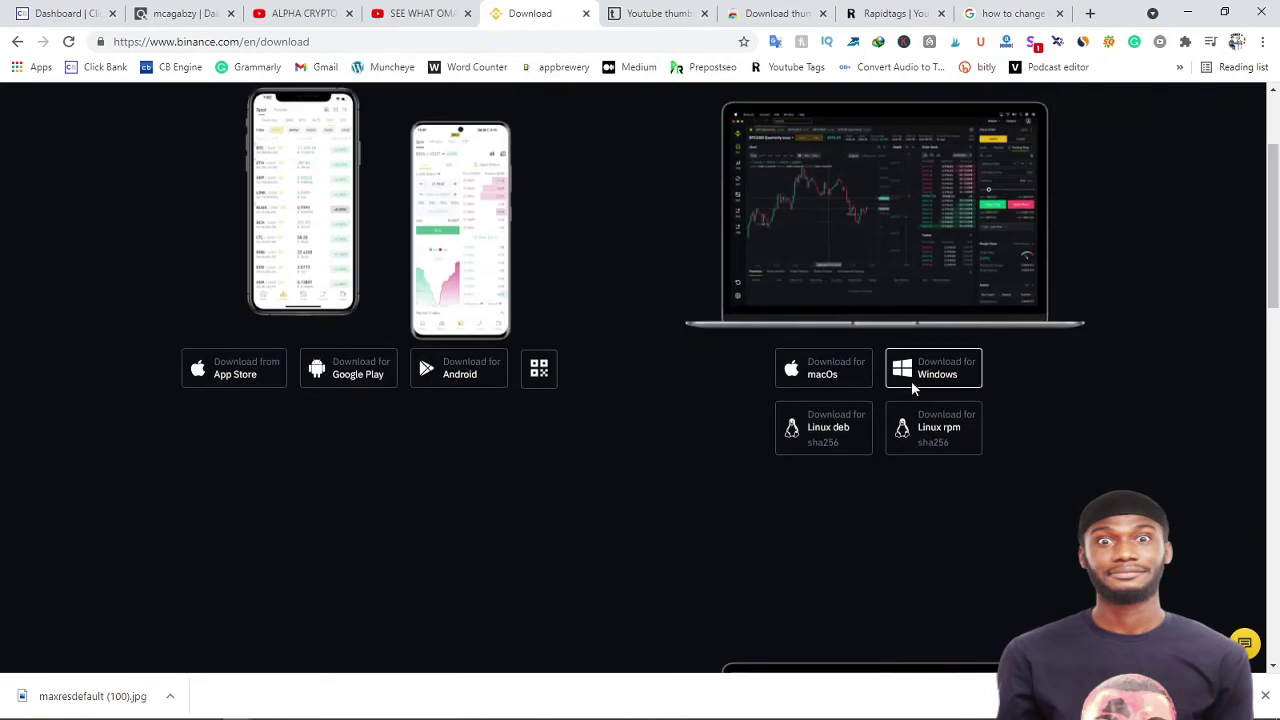
click(922, 372)
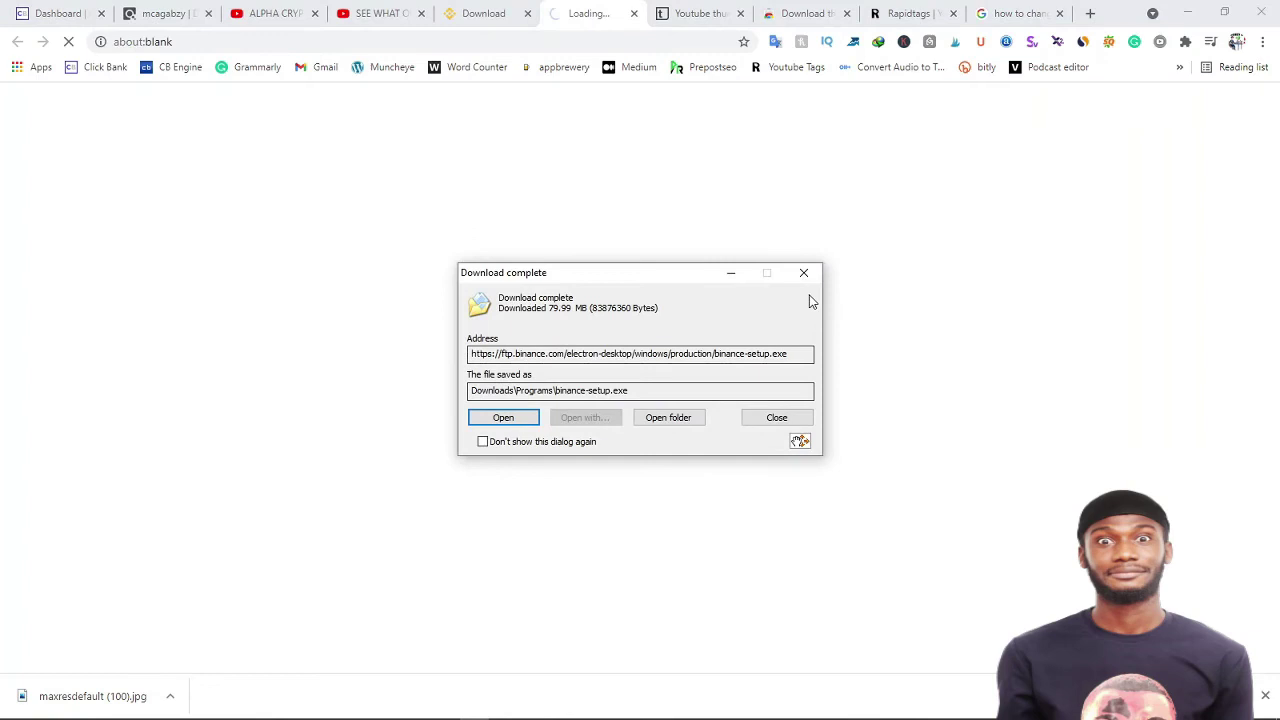
click(803, 272)
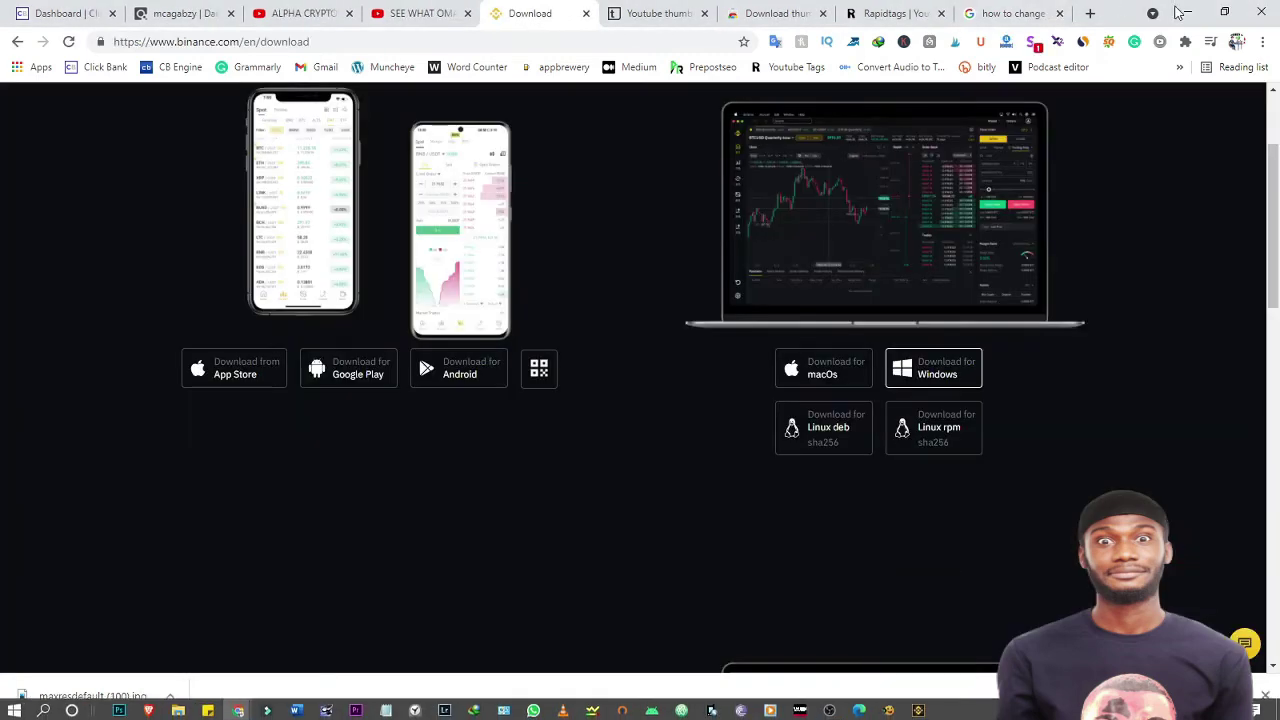
- Submit the account e-mail and masked password in the Binance app's Log in window
click(1187, 11)
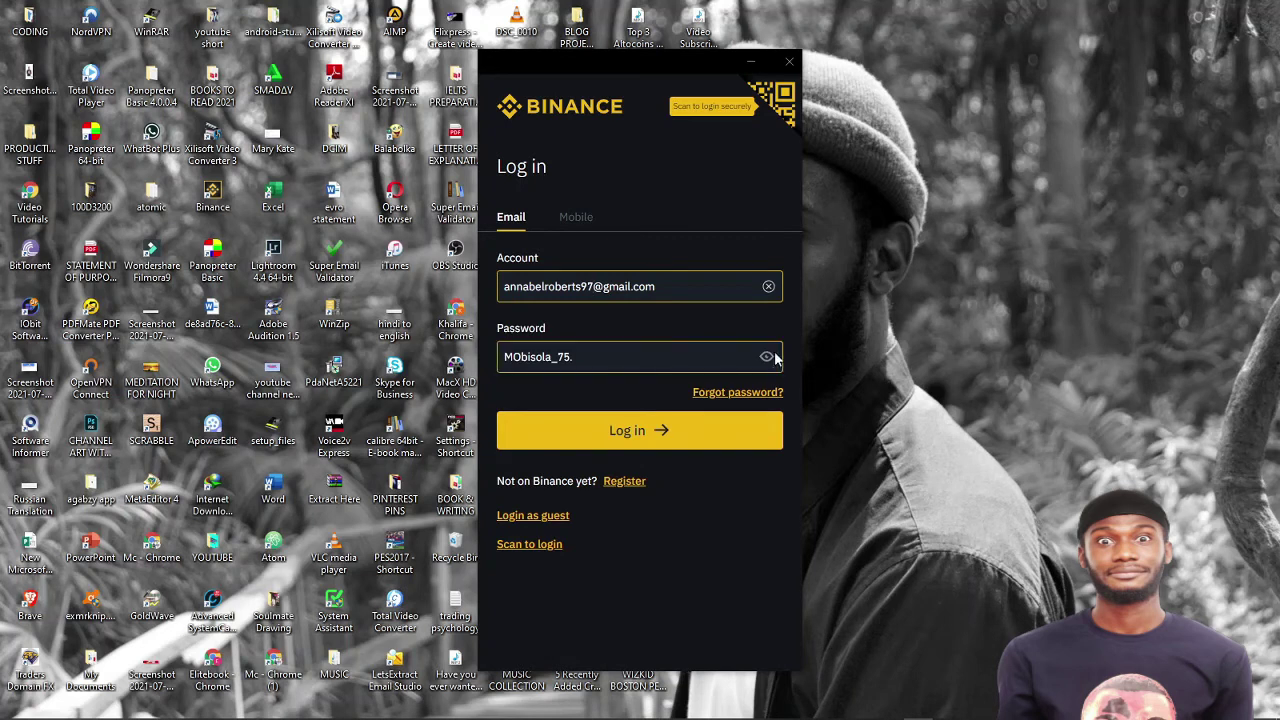
click(767, 357)
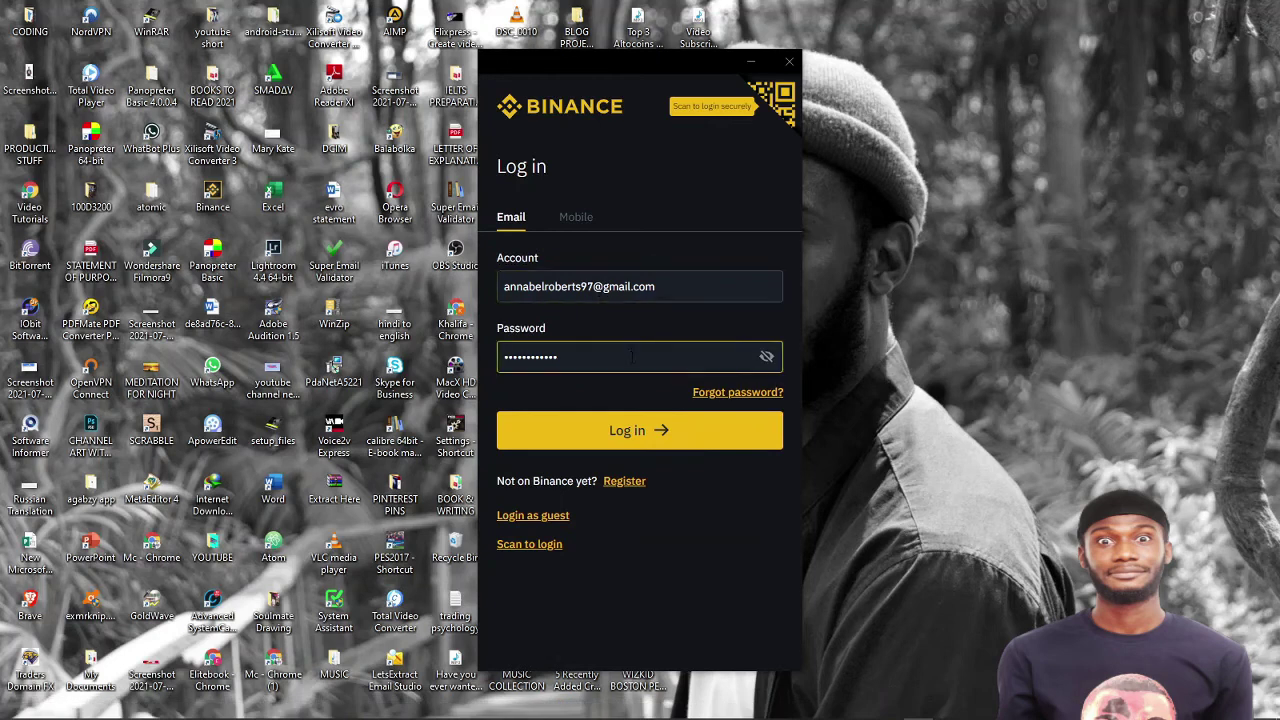
click(596, 437)
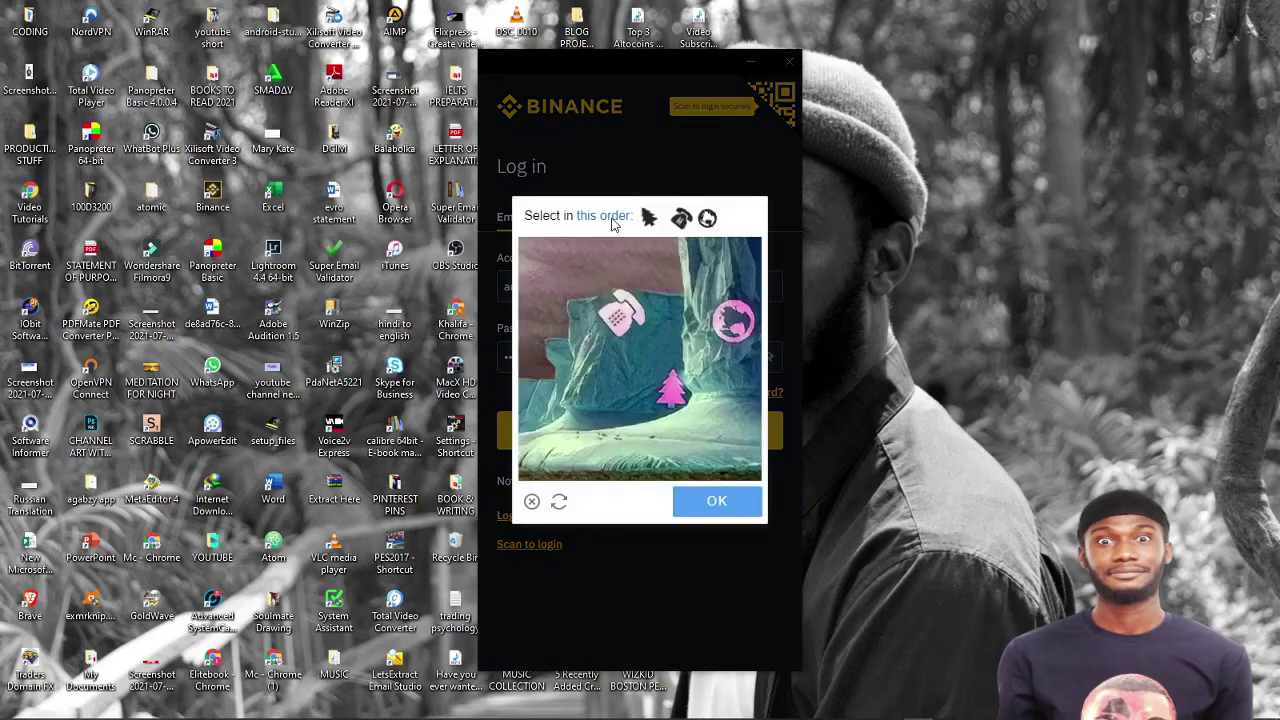
- Answer the first puzzle by picking tree, telephone, then globe, and submit it
click(672, 400)
click(598, 316)
click(745, 322)
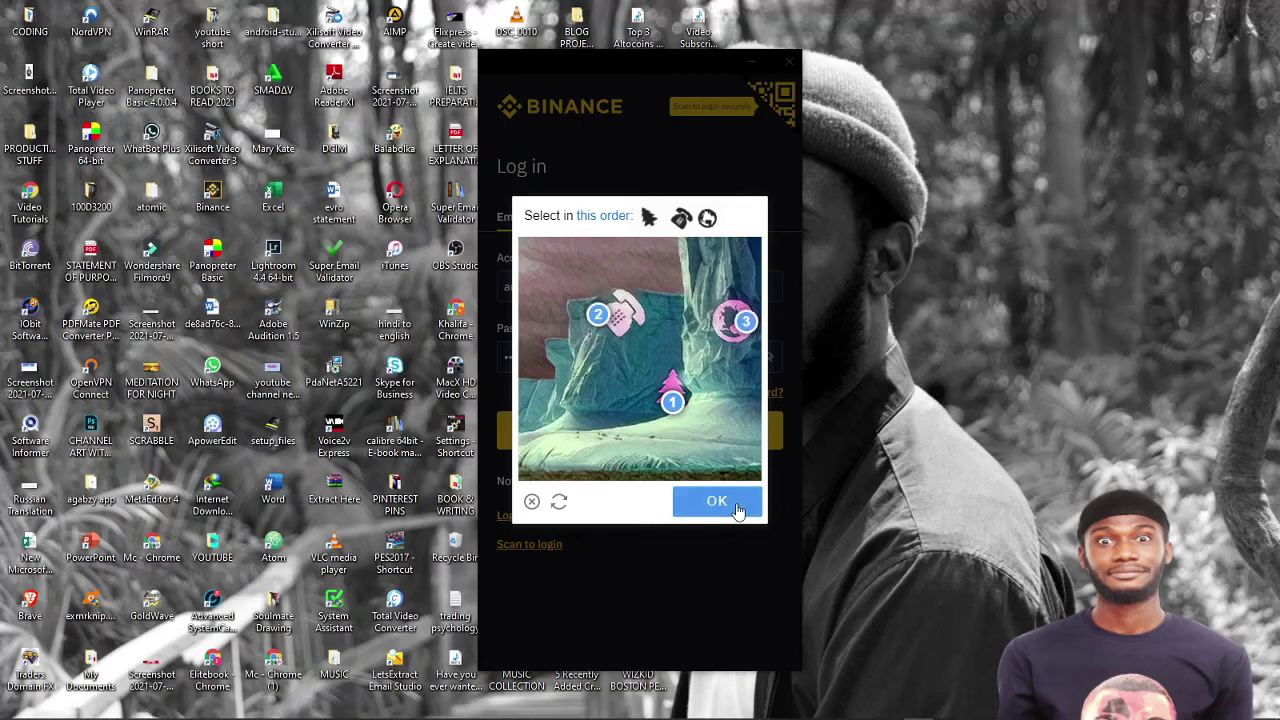
click(741, 500)
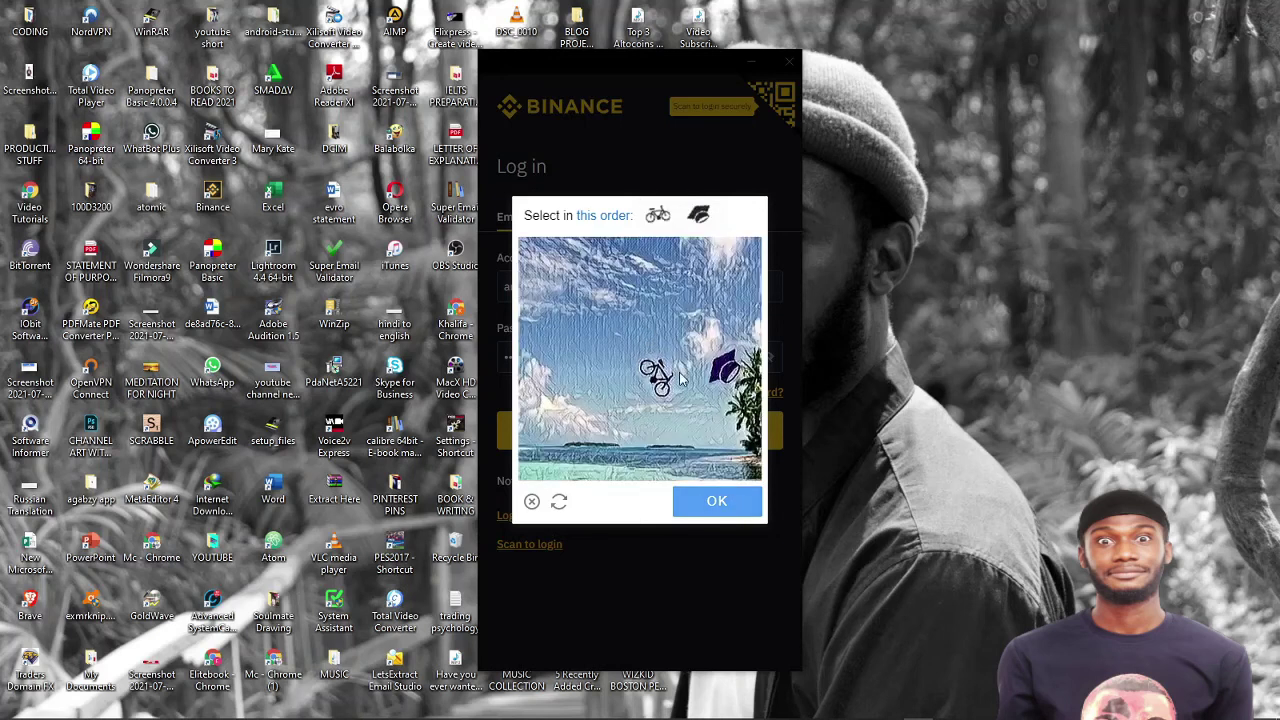
- Retry the new puzzle by picking bicycle then graduation cap, and submit it
click(650, 382)
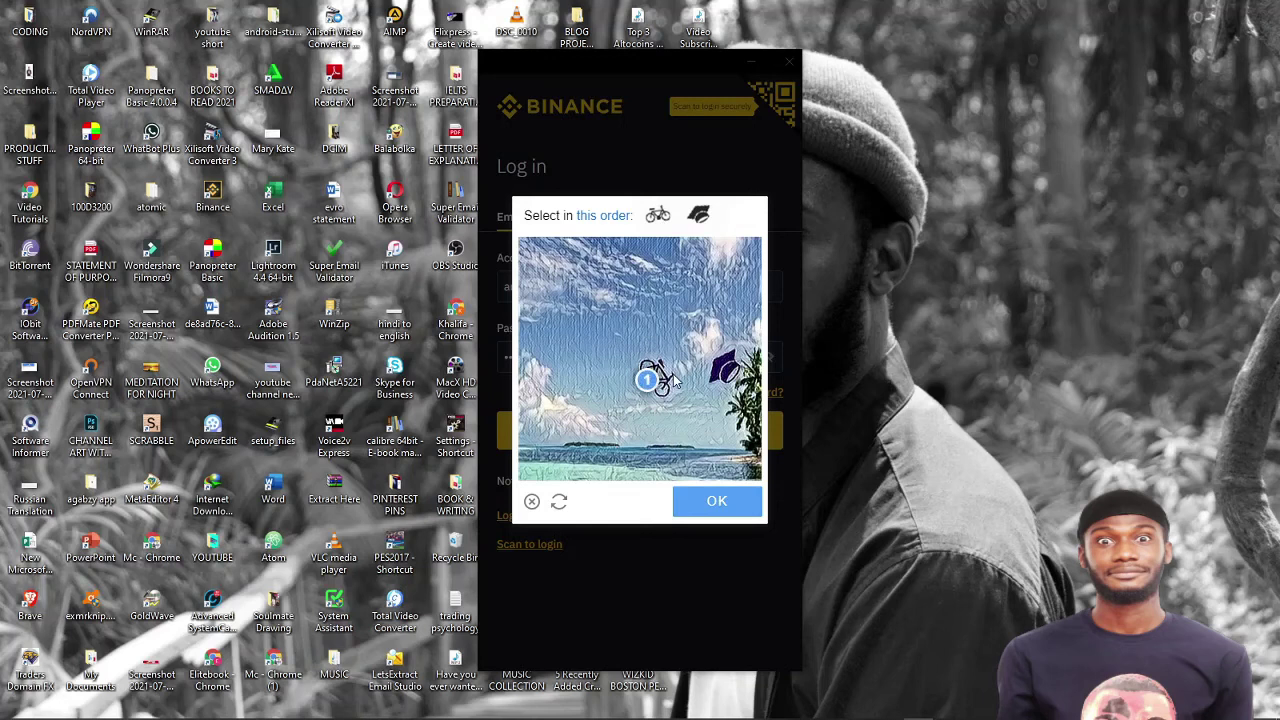
click(725, 378)
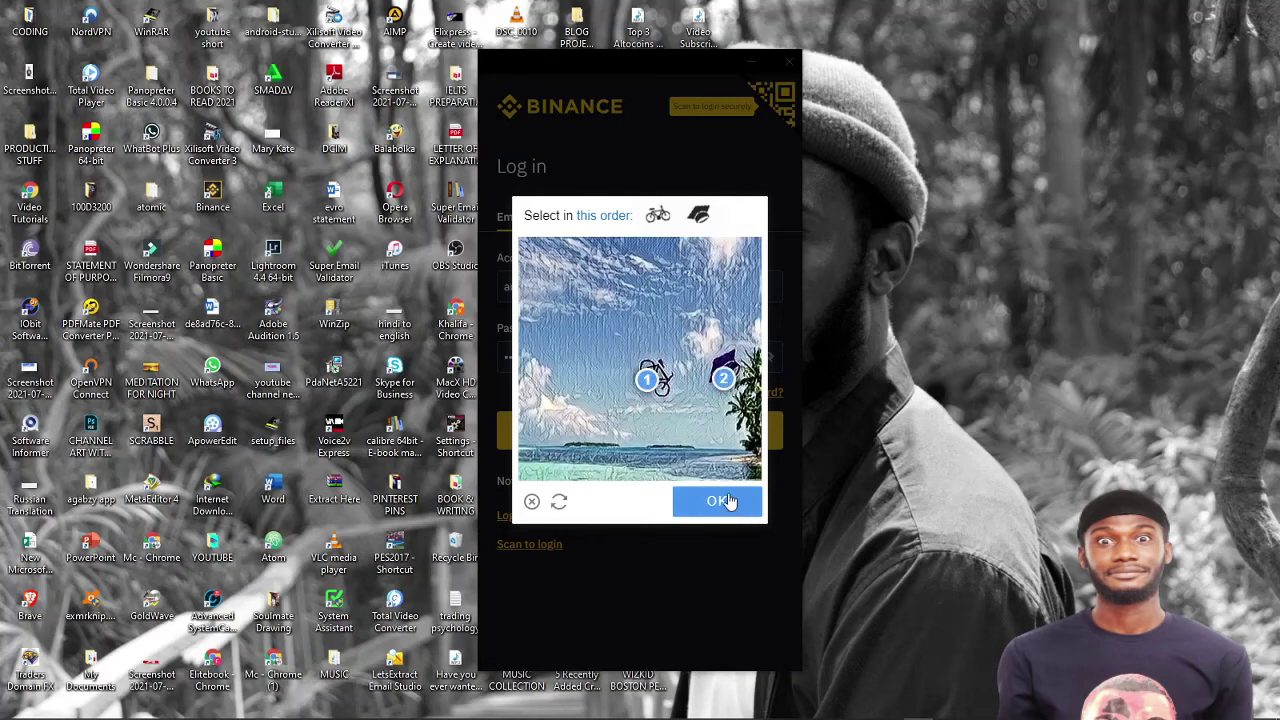
click(721, 501)
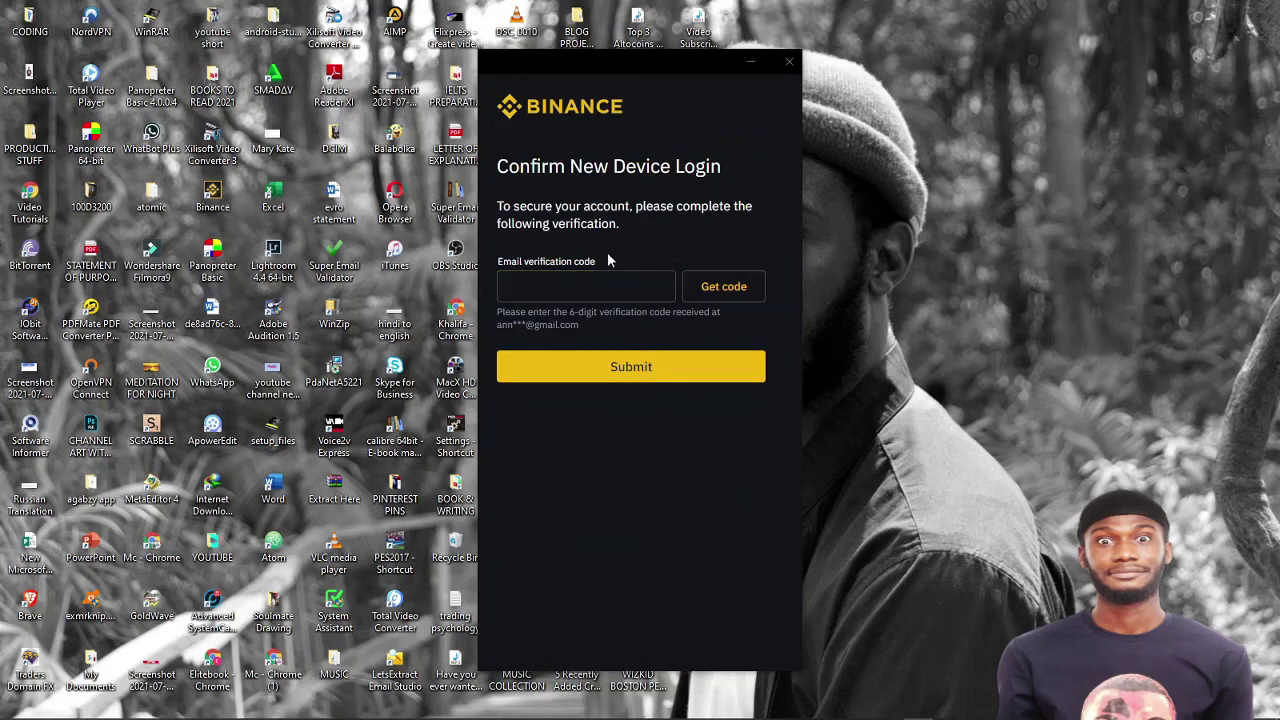
- Enter the 6-digit e-mail verification code to confirm the new device login
click(728, 296)
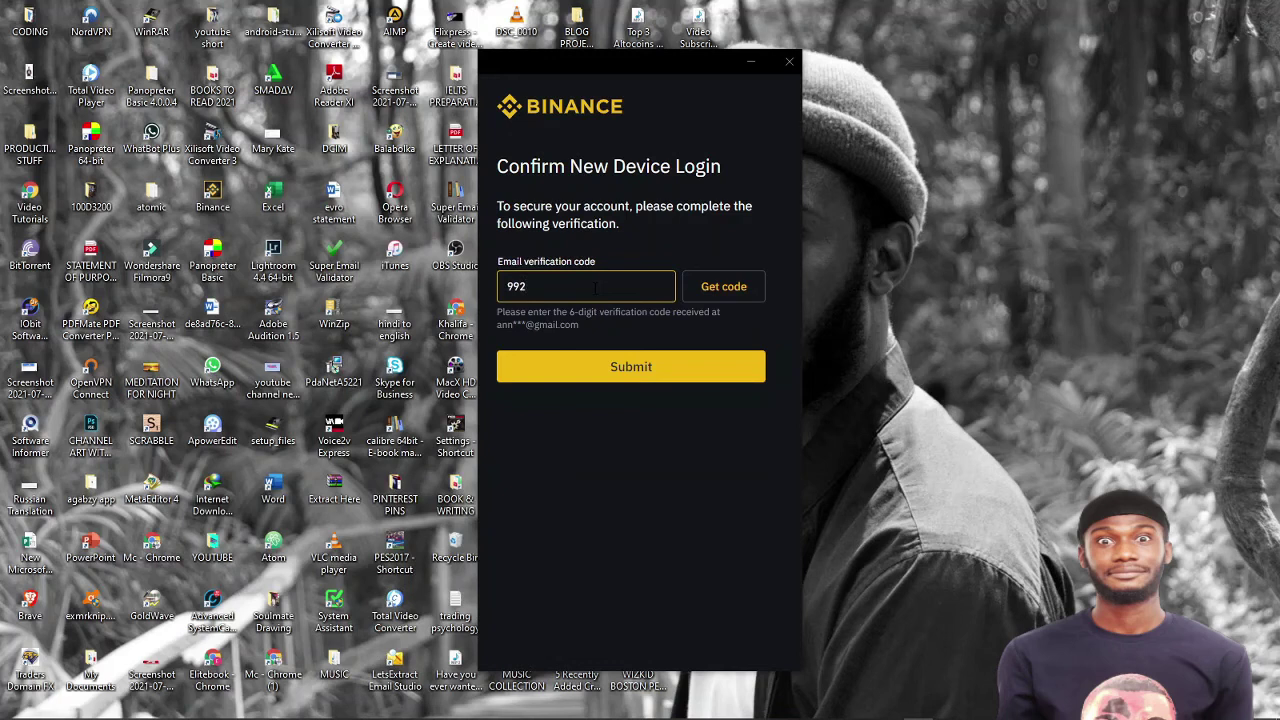
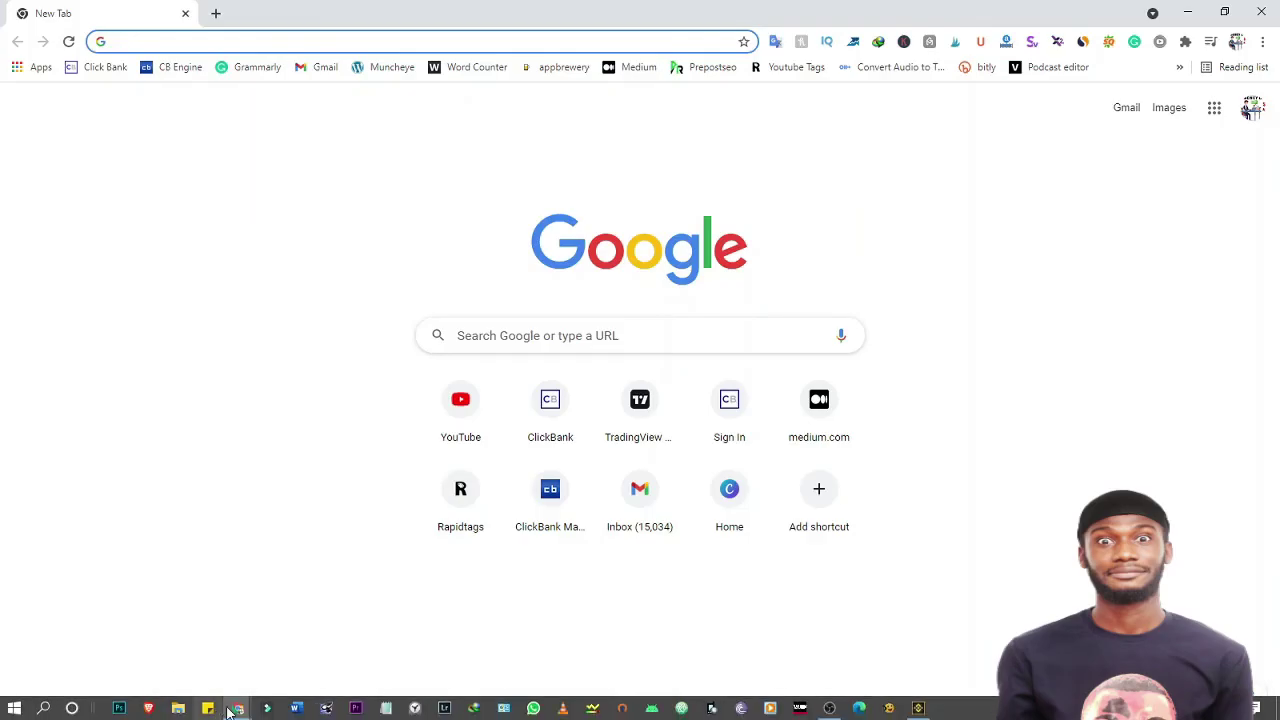
- Switch from the New Tab window to the Binance download page window, scroll it, then minimize it
mouse_move(232, 708)
click(147, 650)
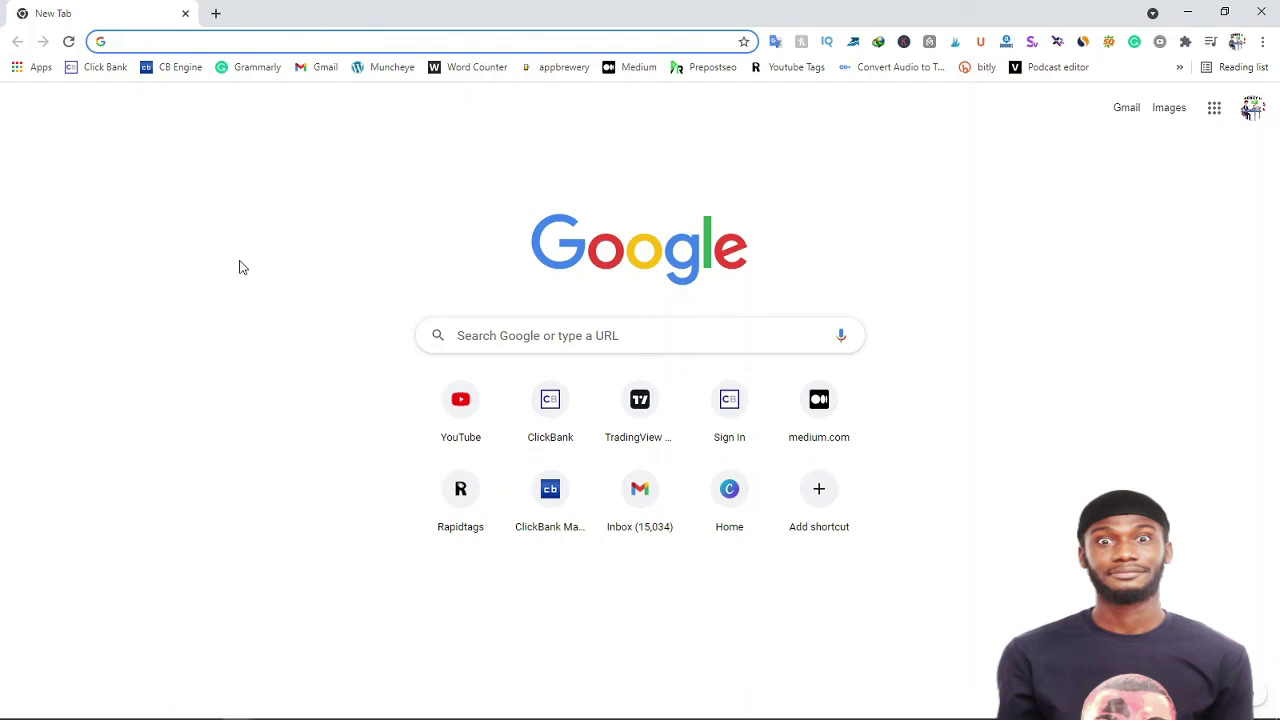
mouse_move(557, 712)
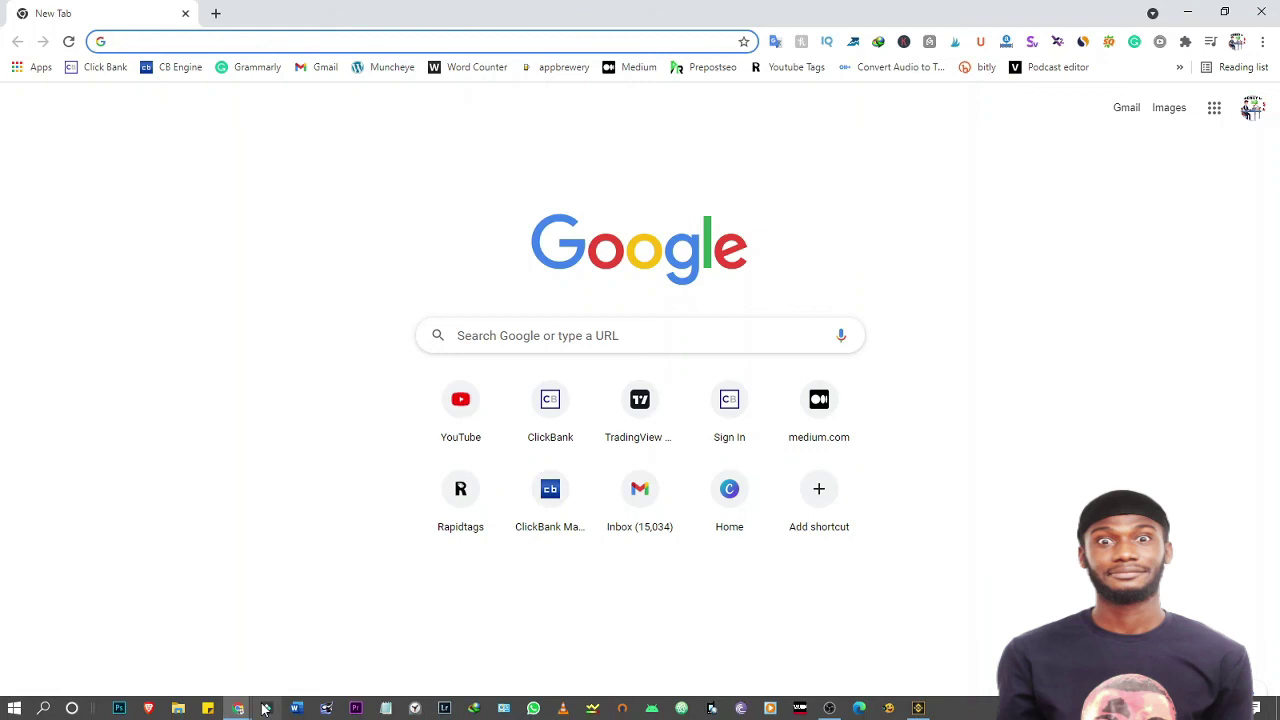
mouse_move(240, 708)
click(439, 600)
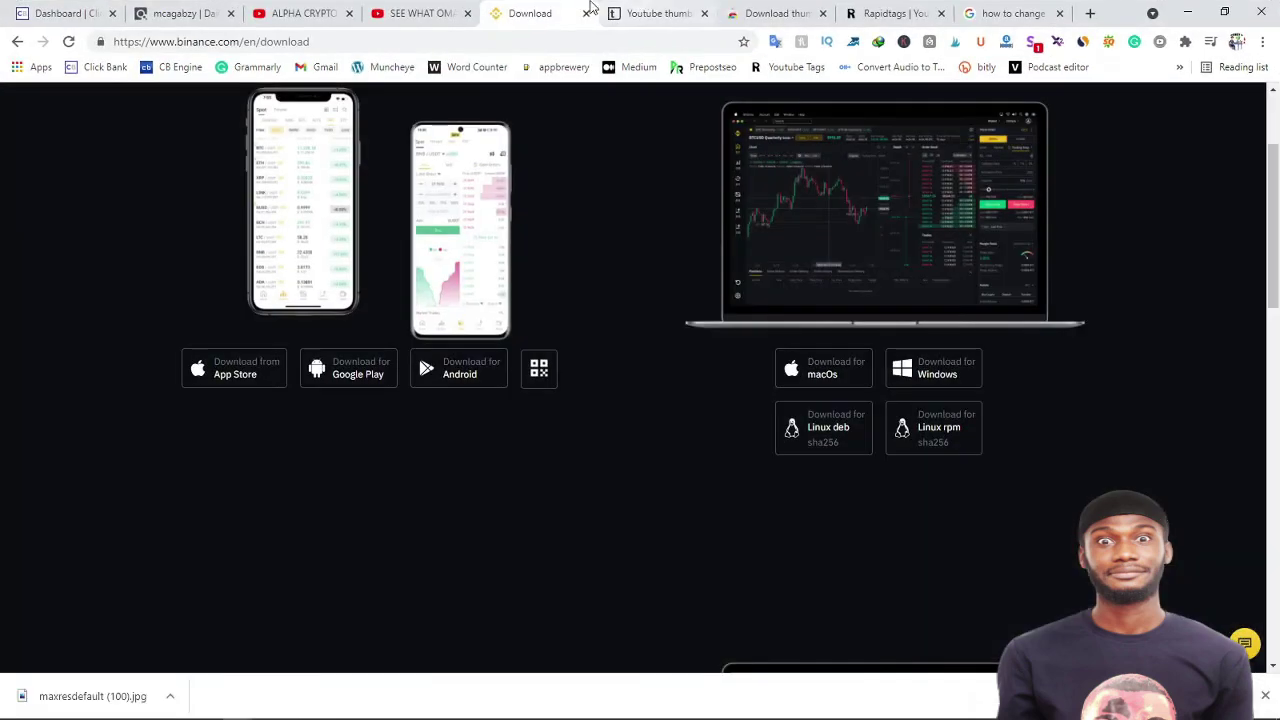
scroll(586, 171, down, 2)
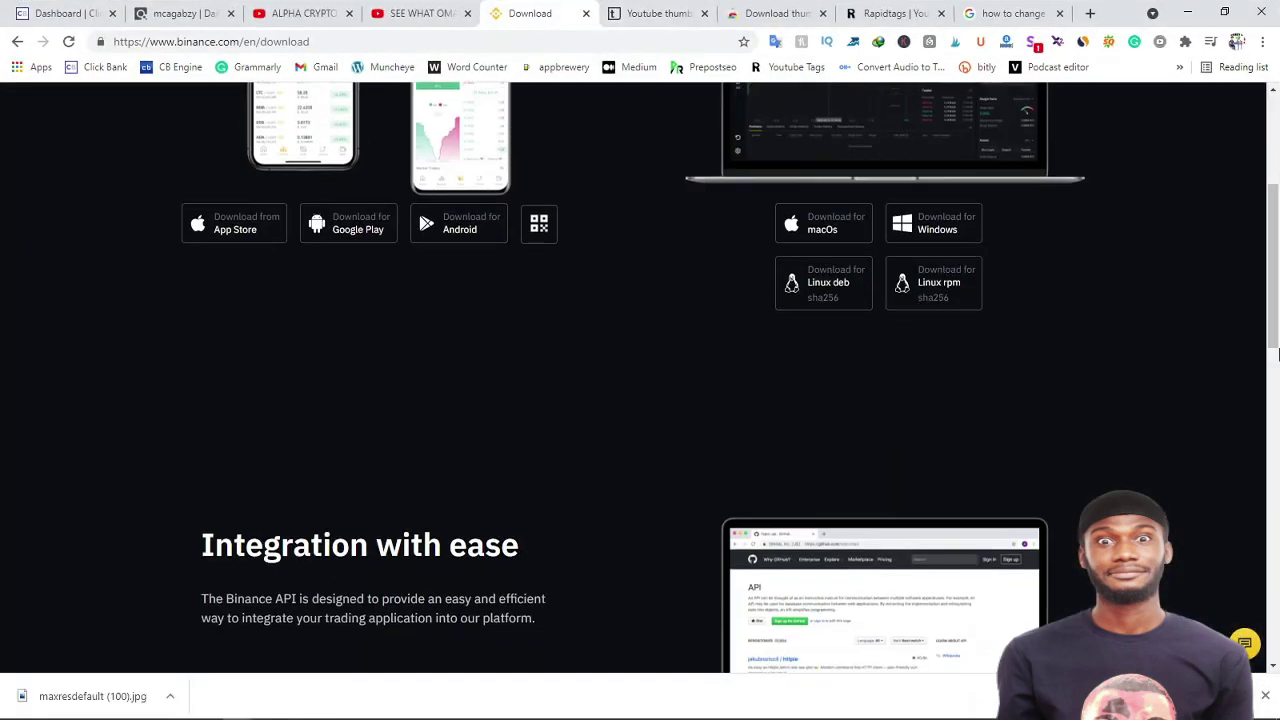
drag(1276, 350, 1275, 260)
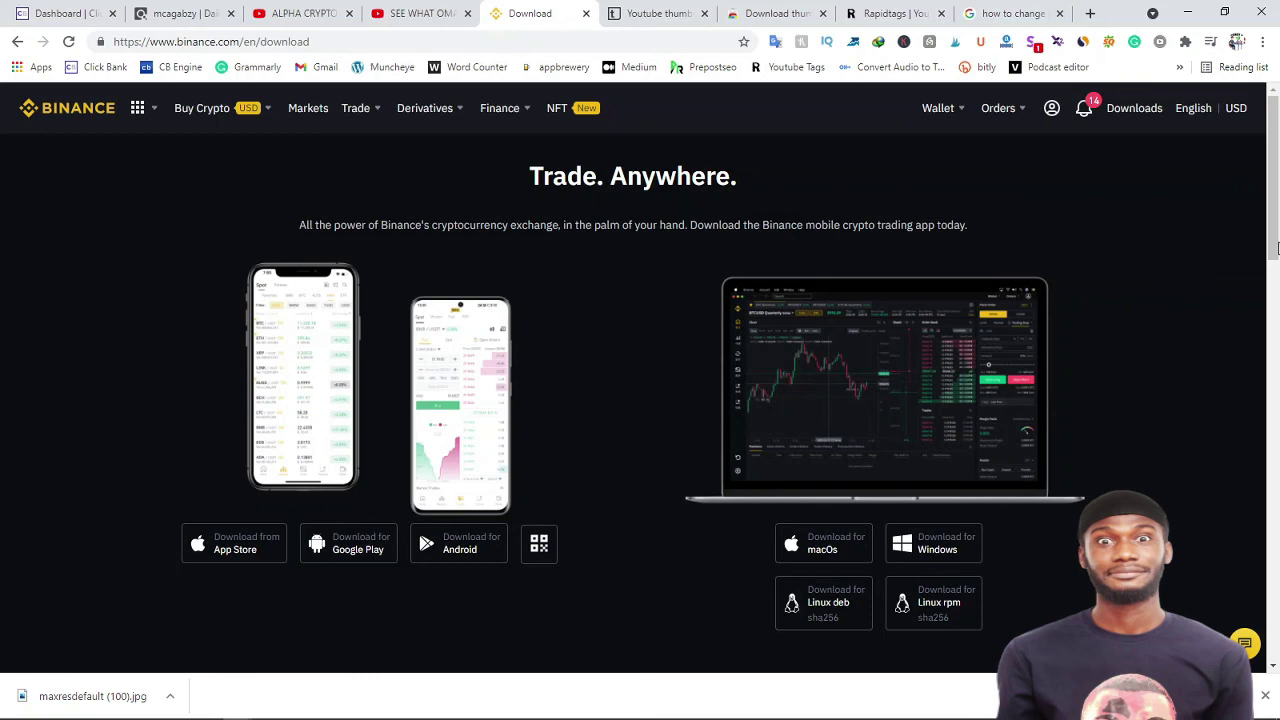
scroll(1216, 385, down, 2)
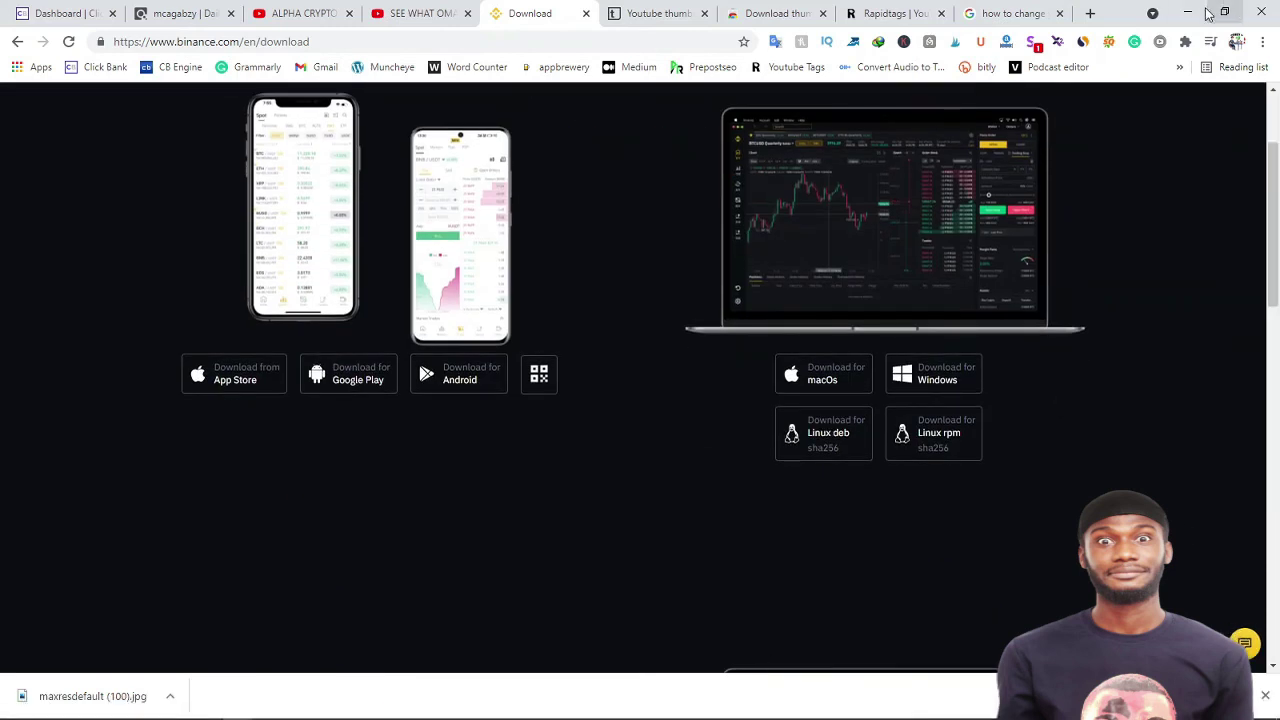
click(1188, 12)
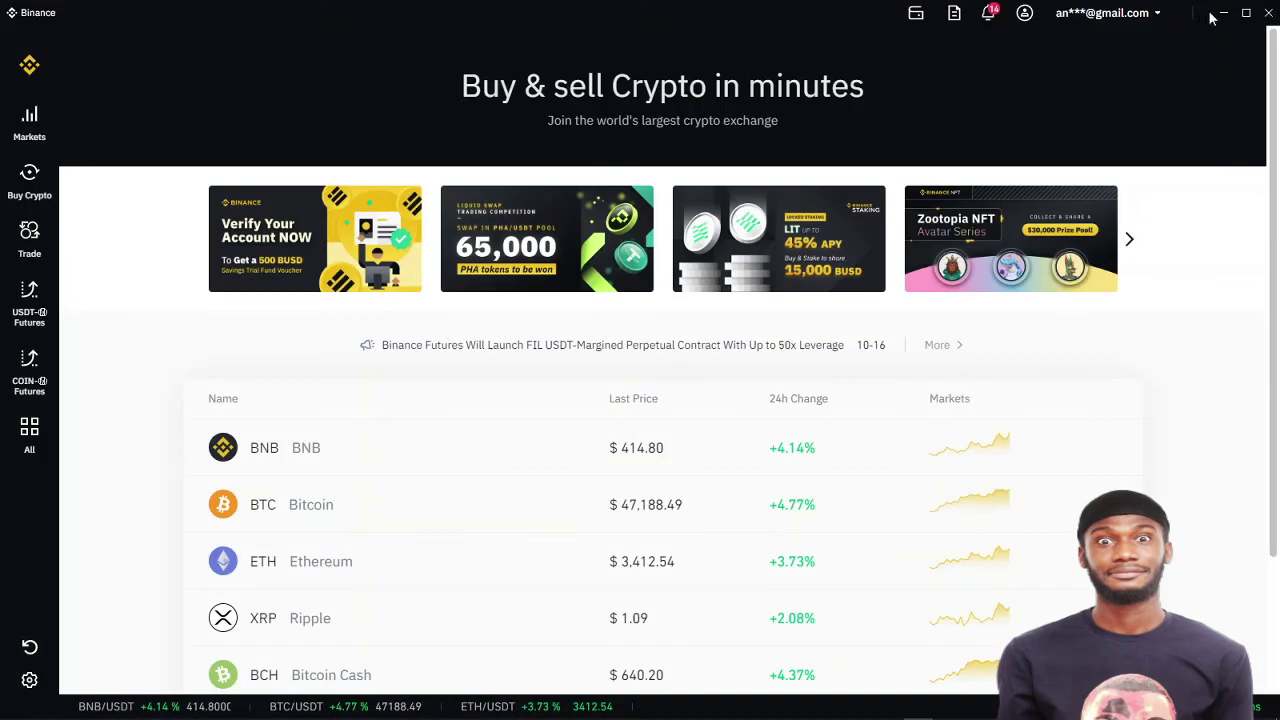
- Show the Buy Crypto sidebar options on the Binance app's logged-in home screen
mouse_move(44, 200)
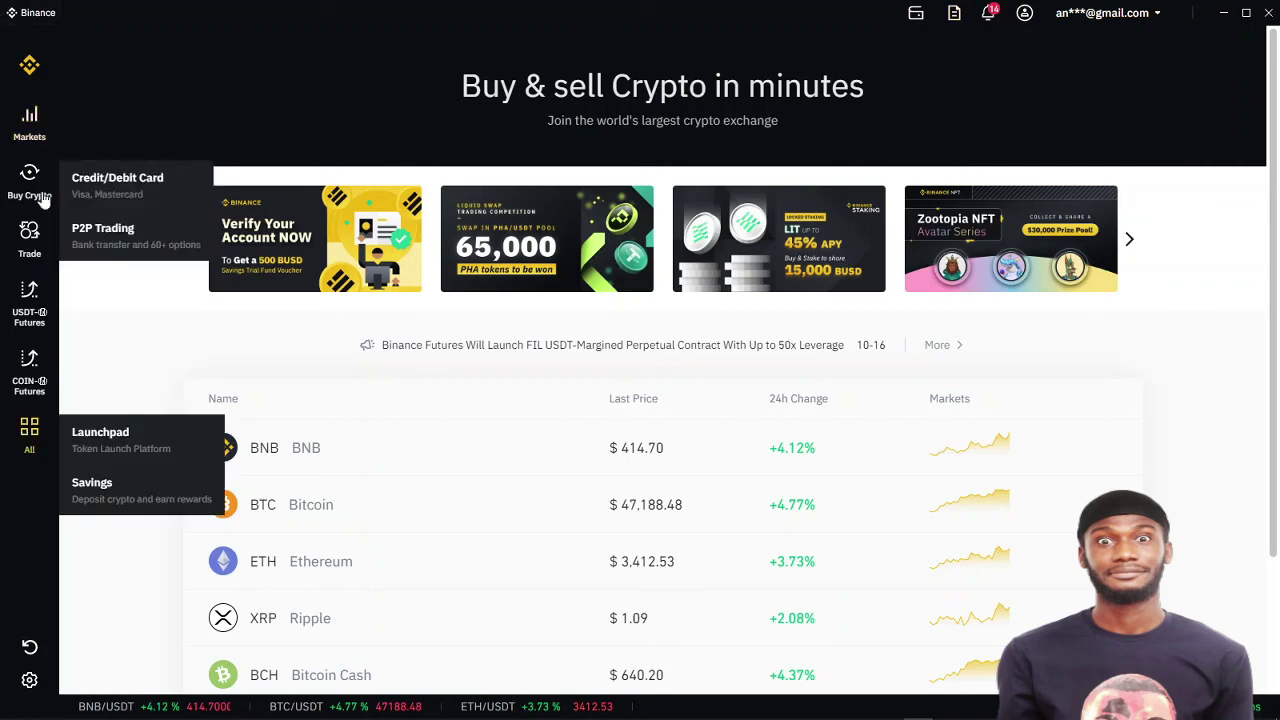